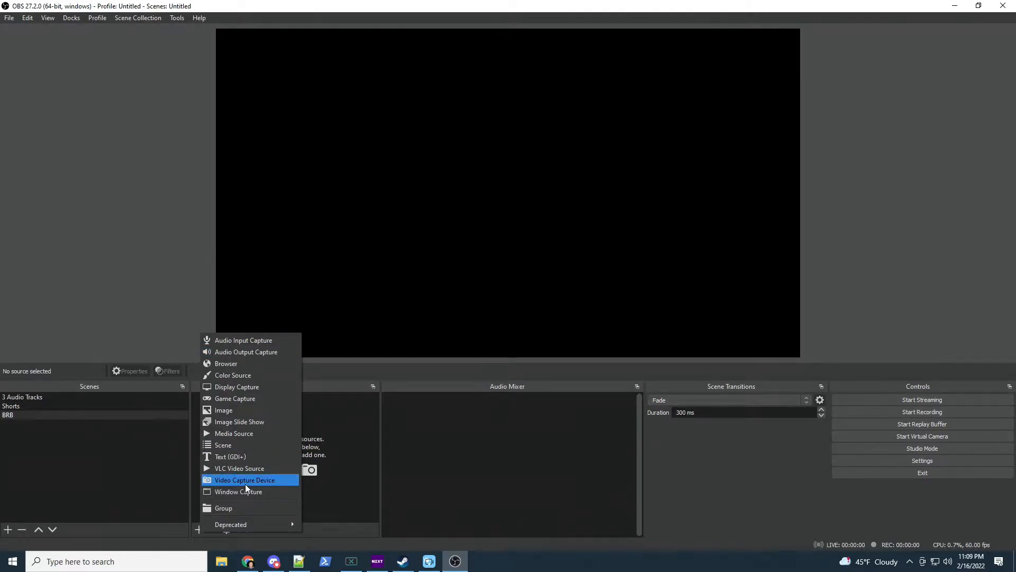
# Create a Video Capture Device source named c920 using the HD Pro Webcam C920
pyautogui.click(246, 479)
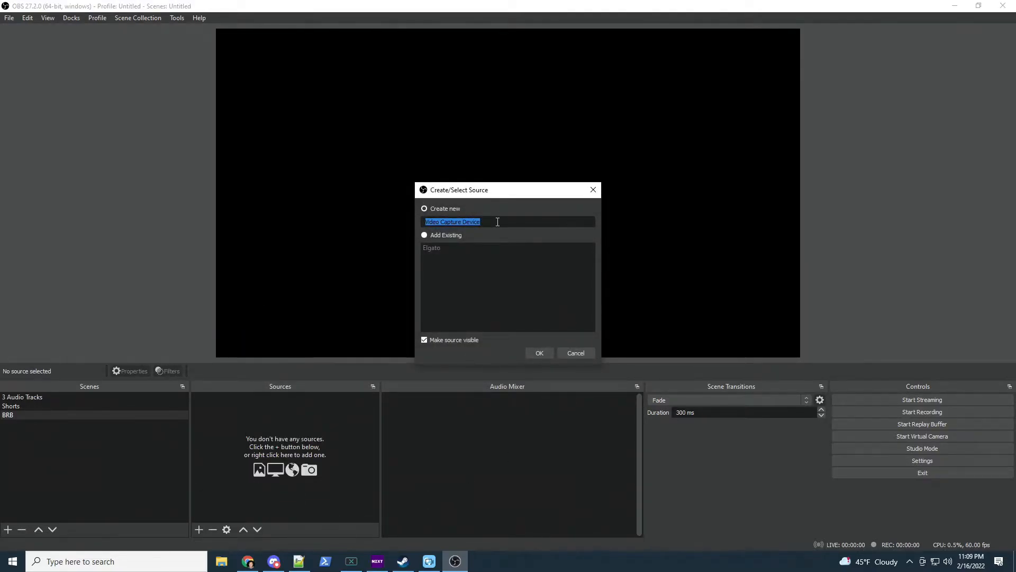
pyautogui.write('c')
pyautogui.click(539, 353)
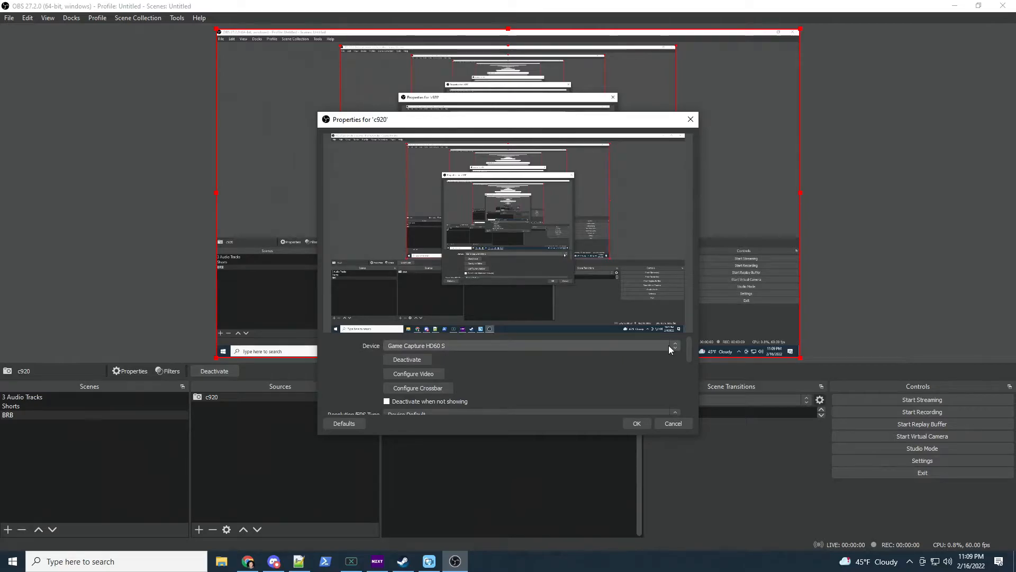
pyautogui.click(669, 345)
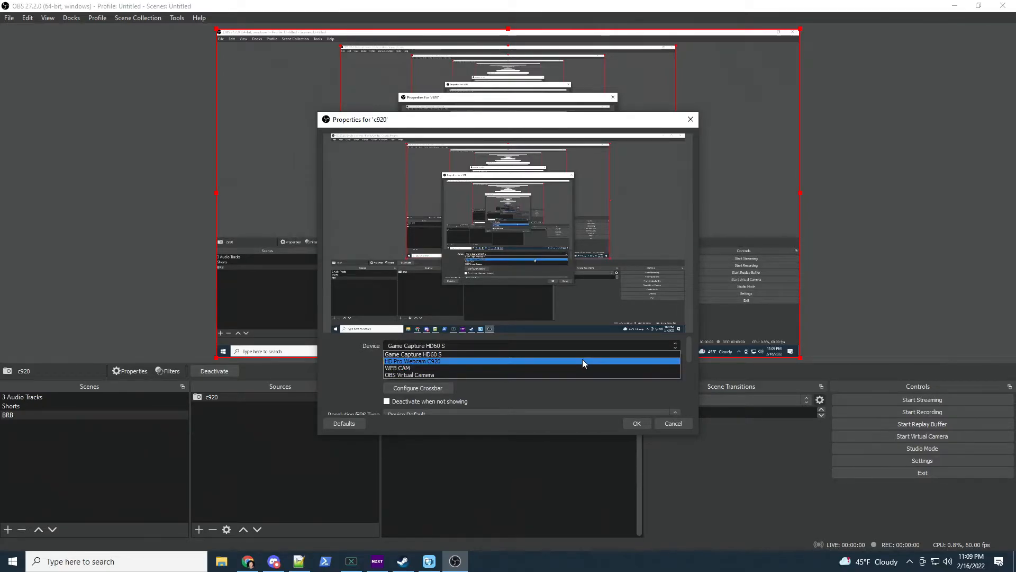
pyautogui.click(583, 360)
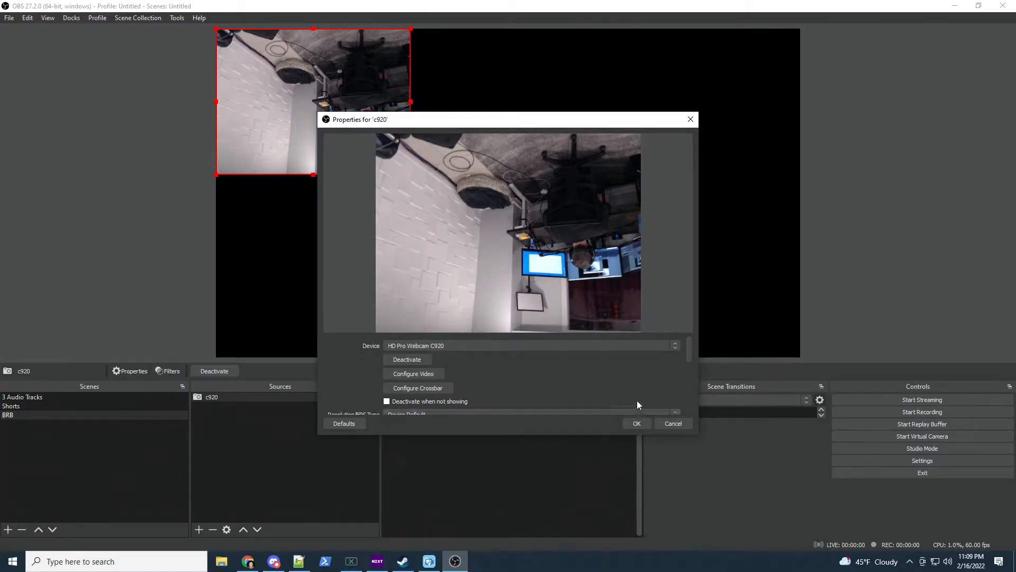
# Set its Resolution/FPS Type to Custom with resolution 1920x1080 and confirm
pyautogui.scroll(-2, 634, 370)
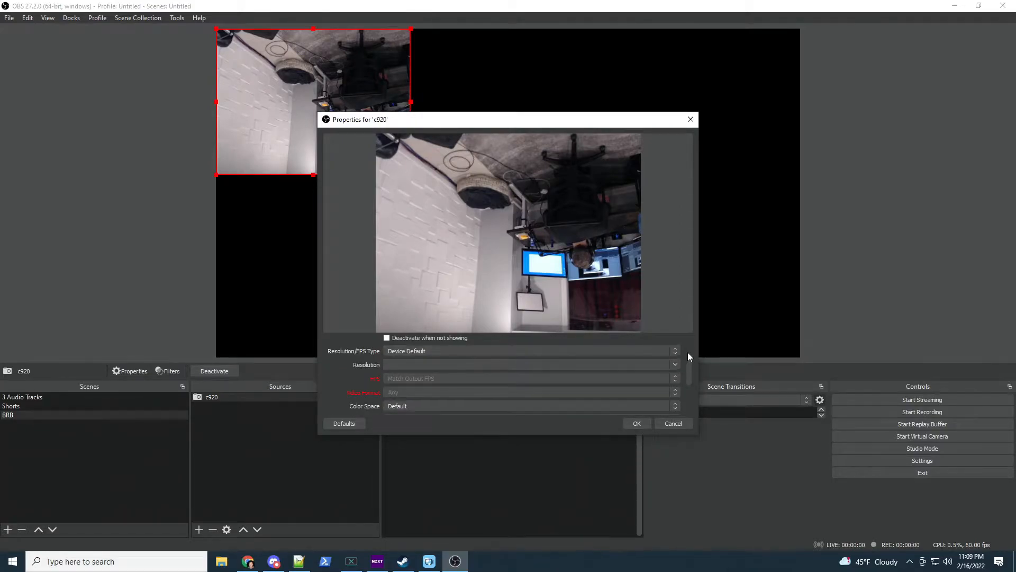
pyautogui.click(677, 349)
pyautogui.click(633, 366)
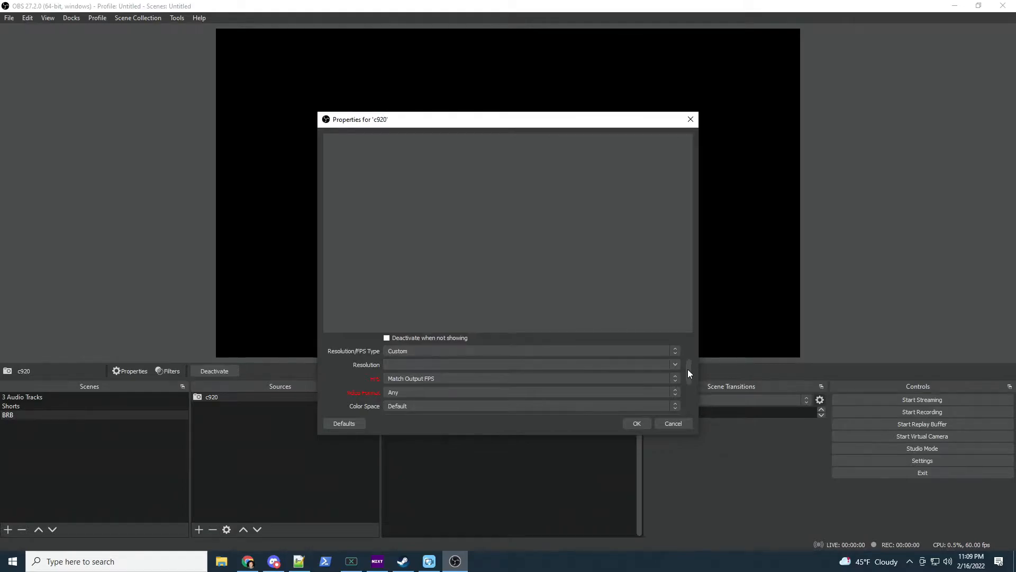
pyautogui.click(676, 364)
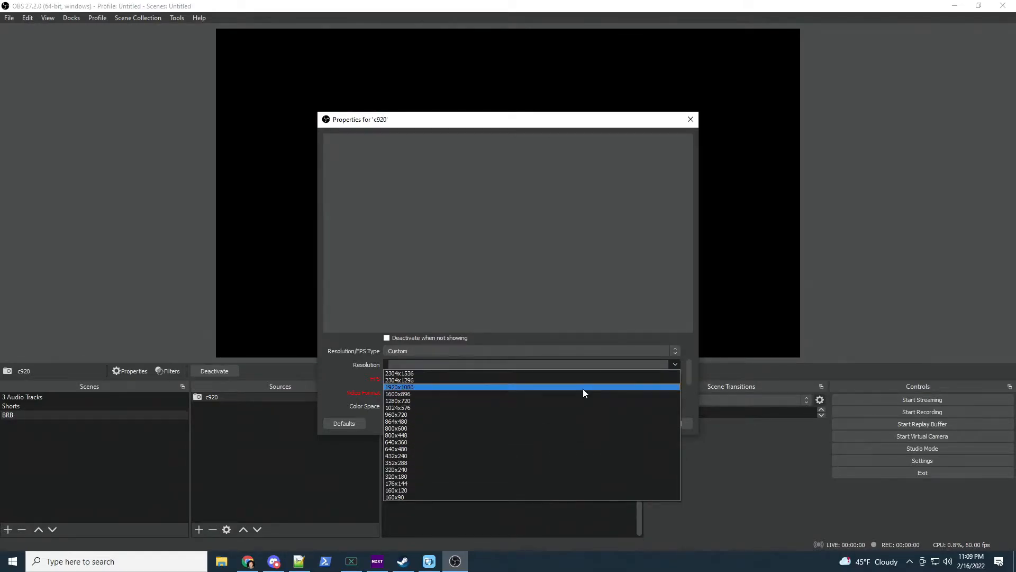
pyautogui.click(583, 388)
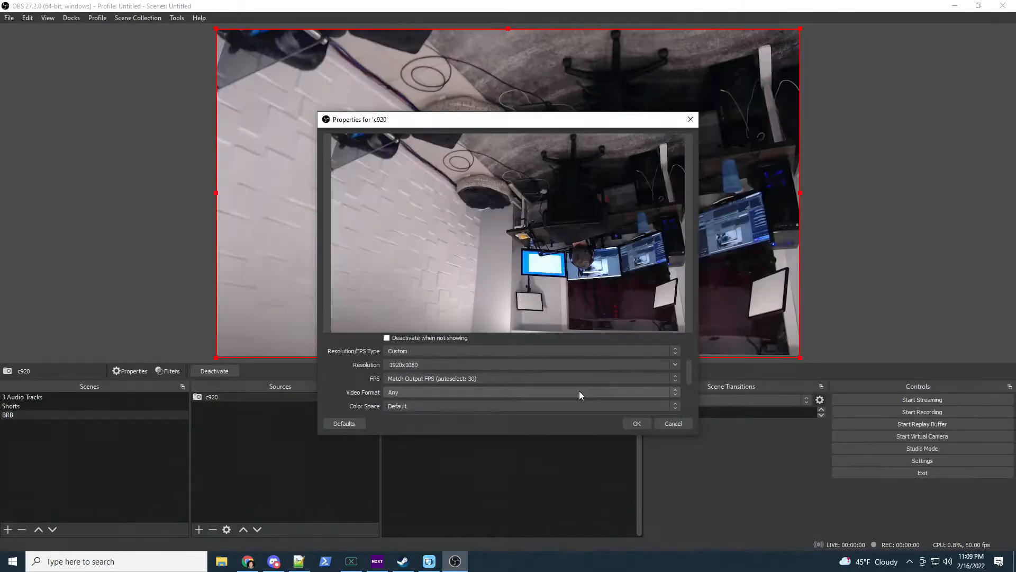
pyautogui.click(634, 424)
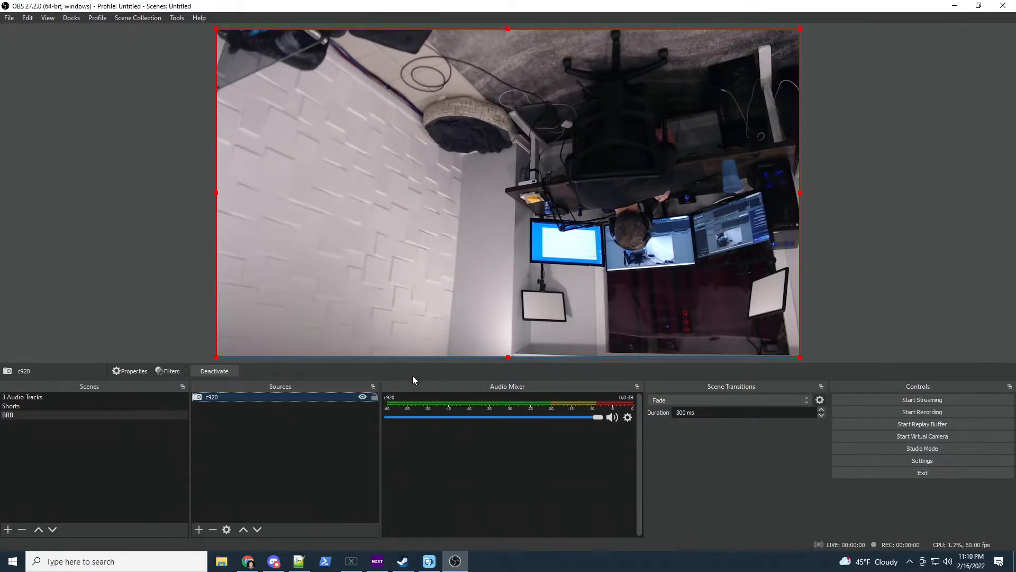
# Enable Flip Vertically in the c920 properties so the image is upright
pyautogui.doubleClick(291, 398)
pyautogui.scroll(-5, 501, 353)
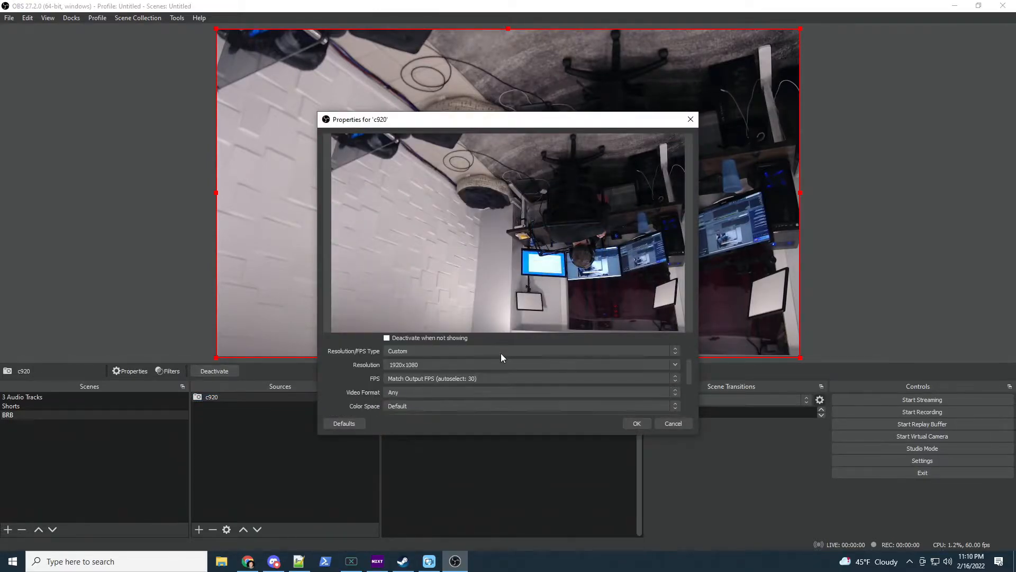
pyautogui.scroll(-2, 502, 356)
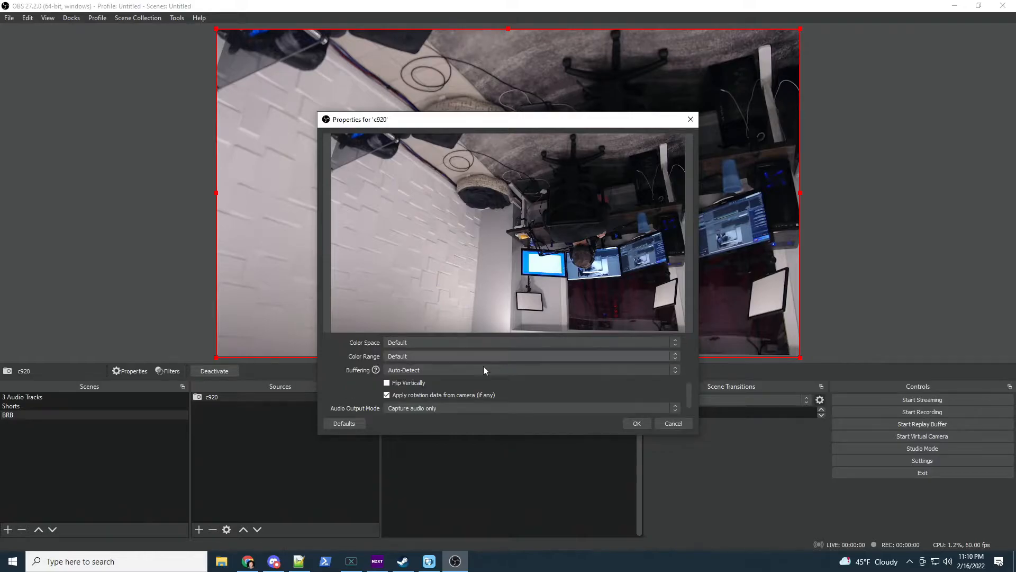
pyautogui.click(387, 383)
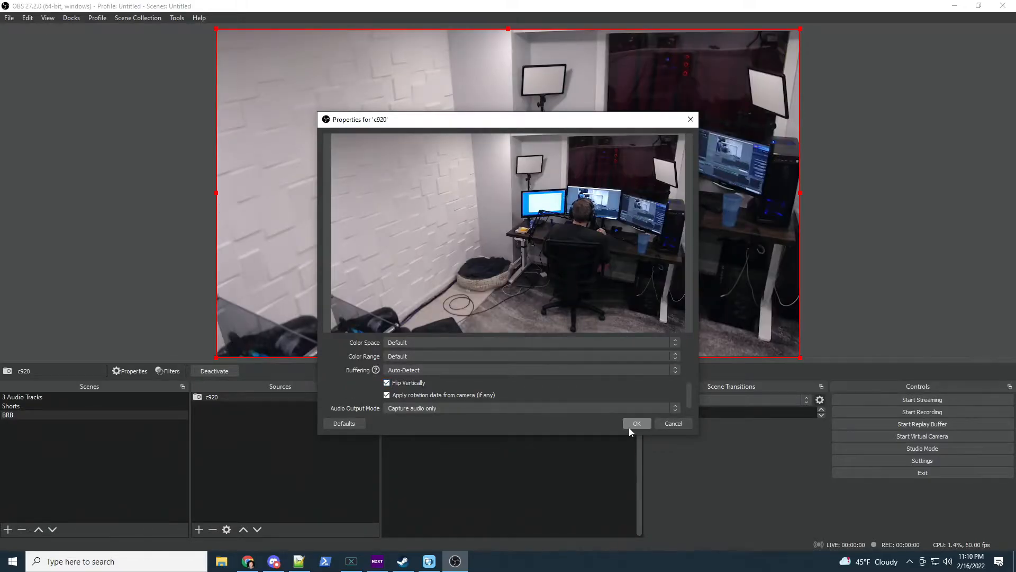
pyautogui.click(630, 425)
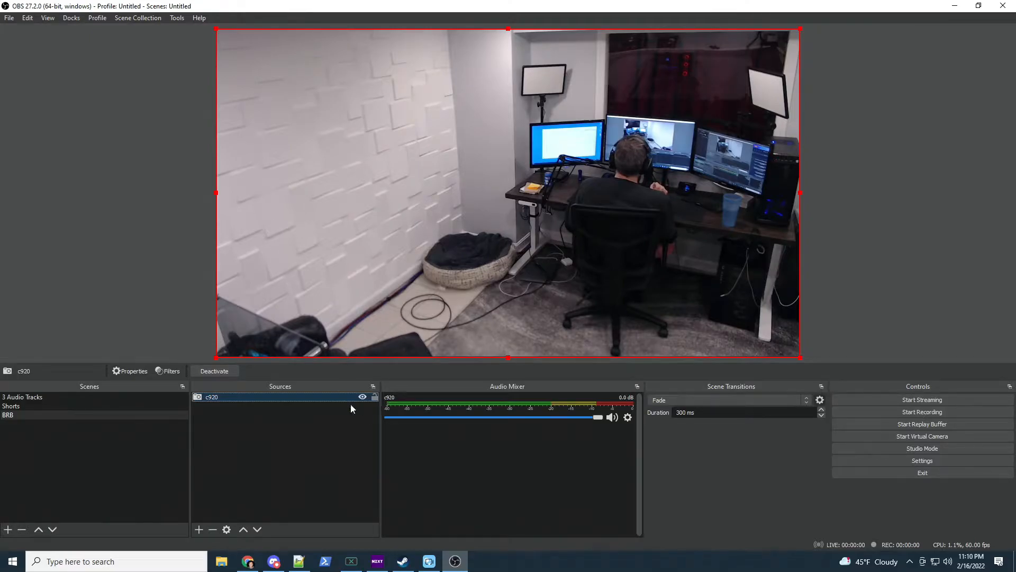
# Mirror c920 with Transform > Flip Horizontal and lock the source
pyautogui.click(374, 397)
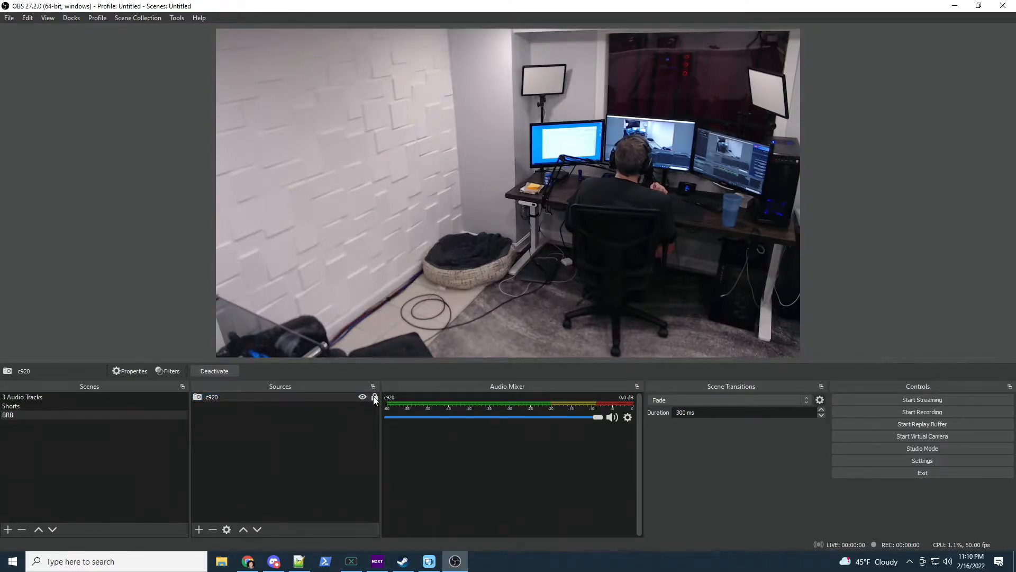
pyautogui.click(316, 397)
pyautogui.rightClick(316, 397)
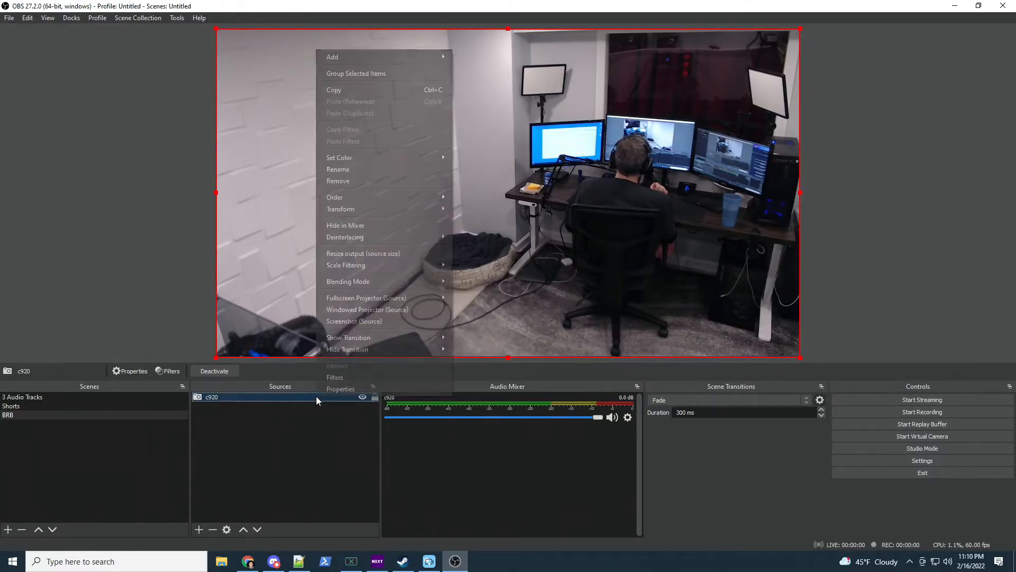
pyautogui.moveTo(404, 208)
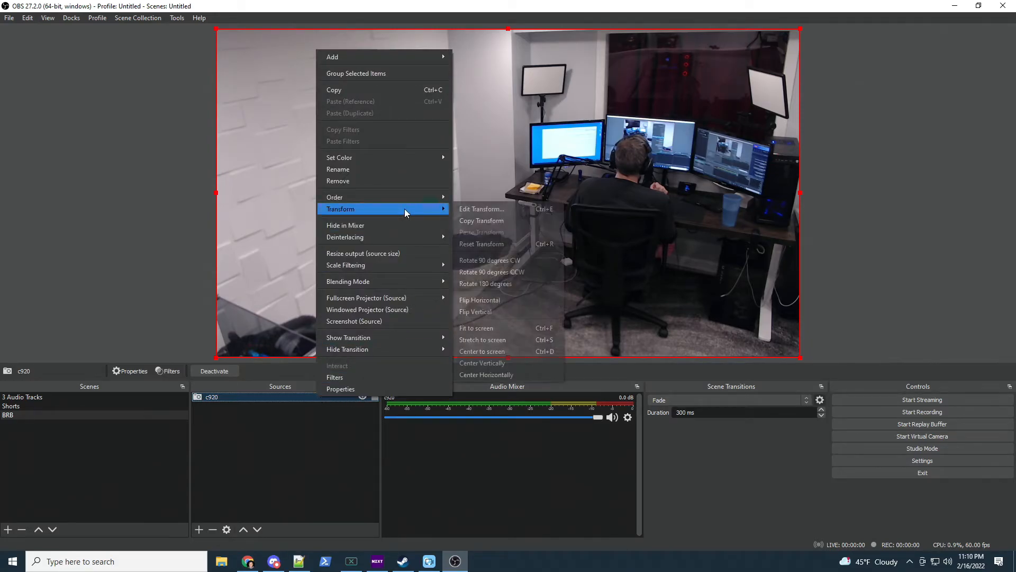
pyautogui.click(485, 300)
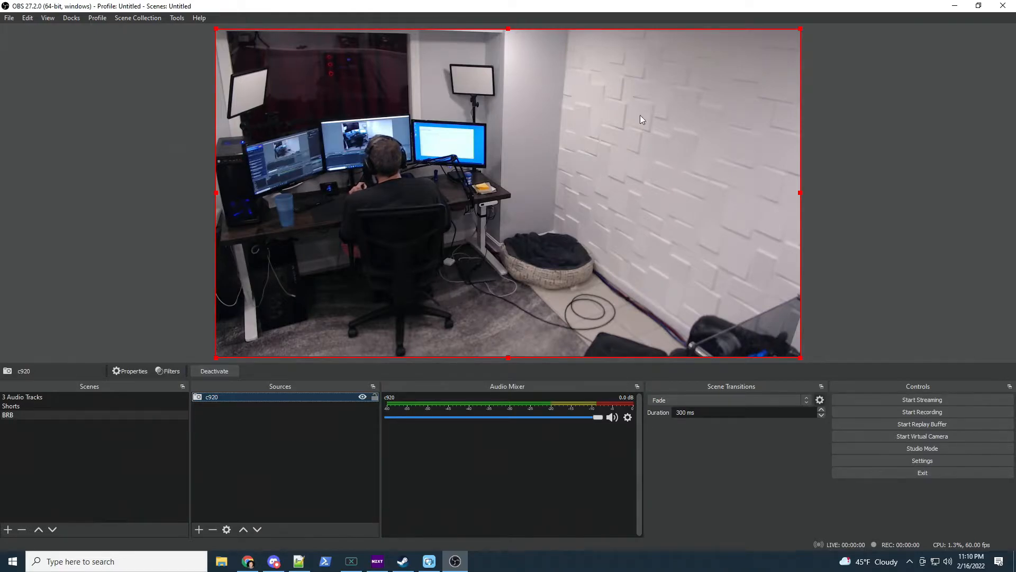
pyautogui.click(375, 397)
pyautogui.click(355, 522)
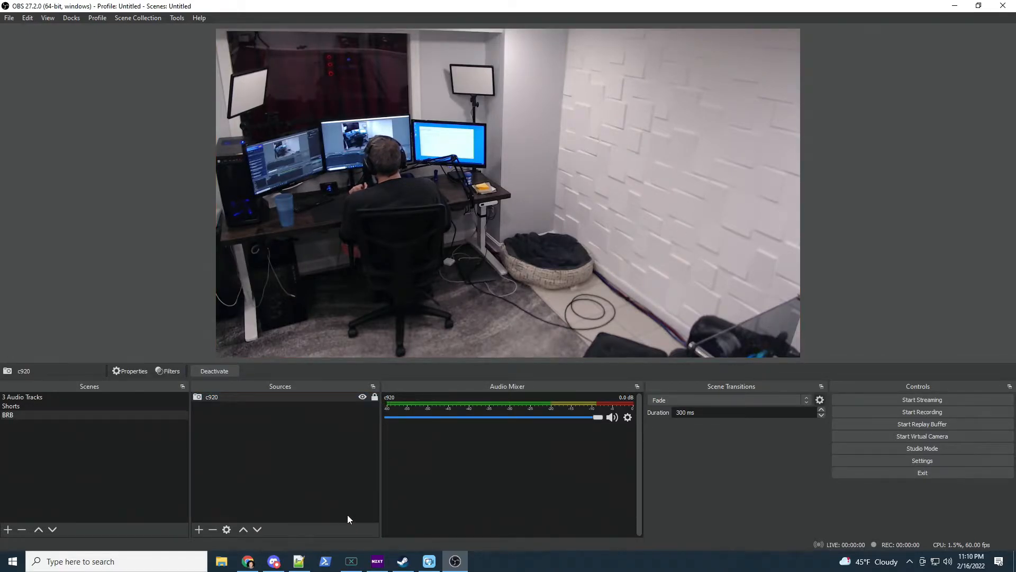
# Add a Video Capture Device source named cheapo using the WEB CAM device
pyautogui.click(196, 530)
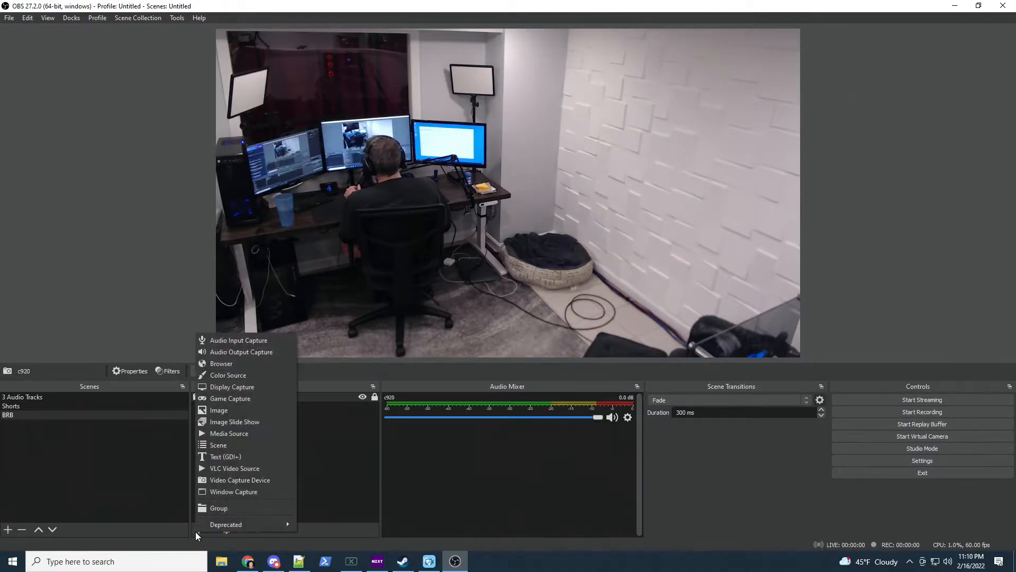
pyautogui.click(240, 483)
pyautogui.write('cheapo')
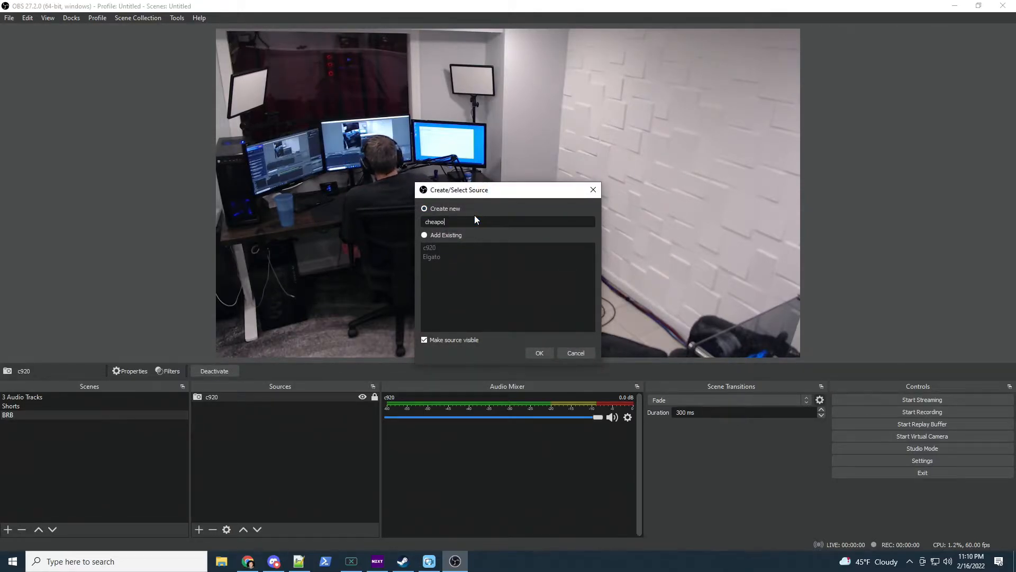
pyautogui.click(539, 352)
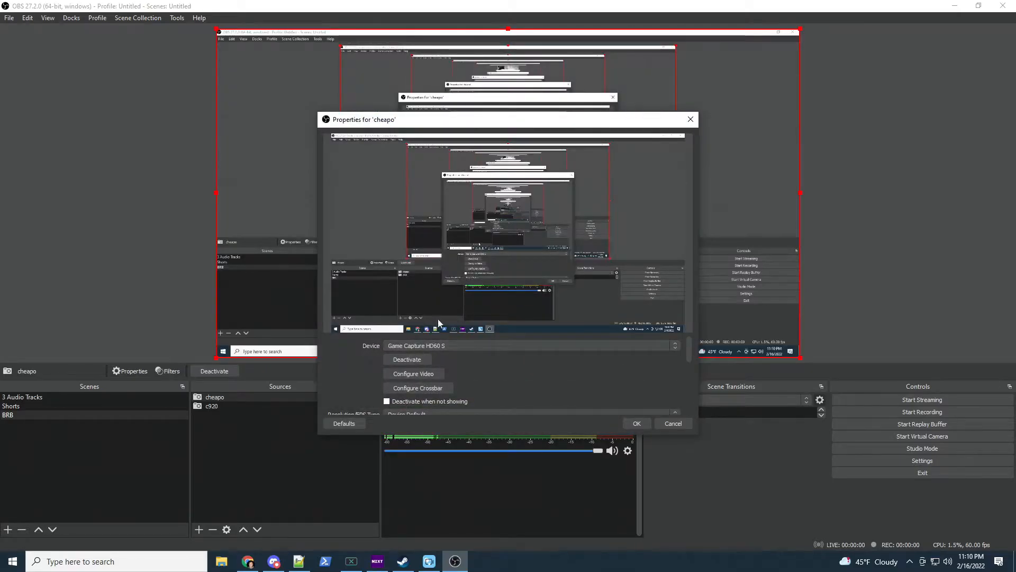
pyautogui.click(468, 345)
pyautogui.click(429, 365)
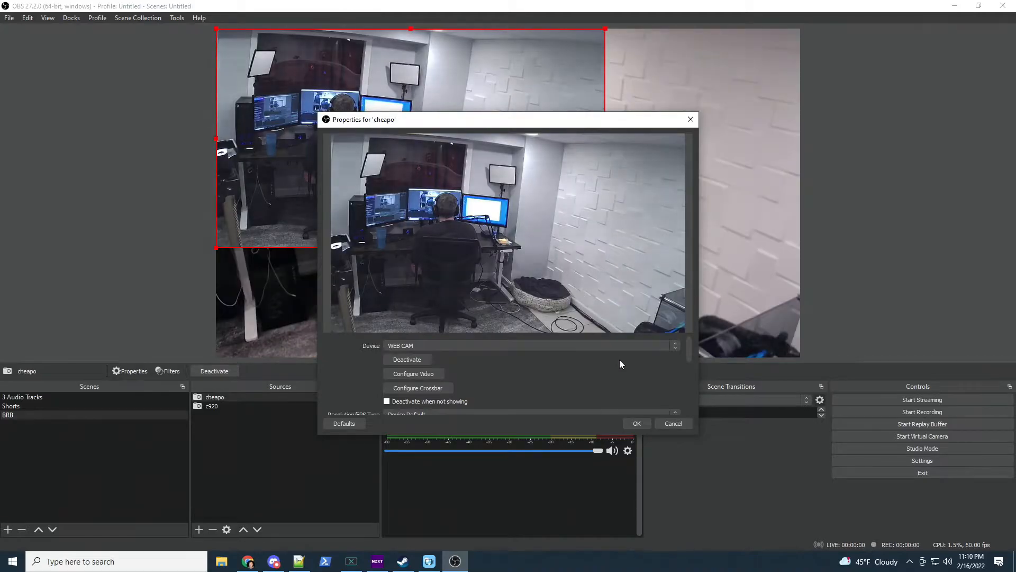
# Set cheapo to Custom resolution 1920x1080, confirm, and lock it in place
pyautogui.scroll(-2, 620, 360)
pyautogui.click(626, 363)
pyautogui.click(622, 371)
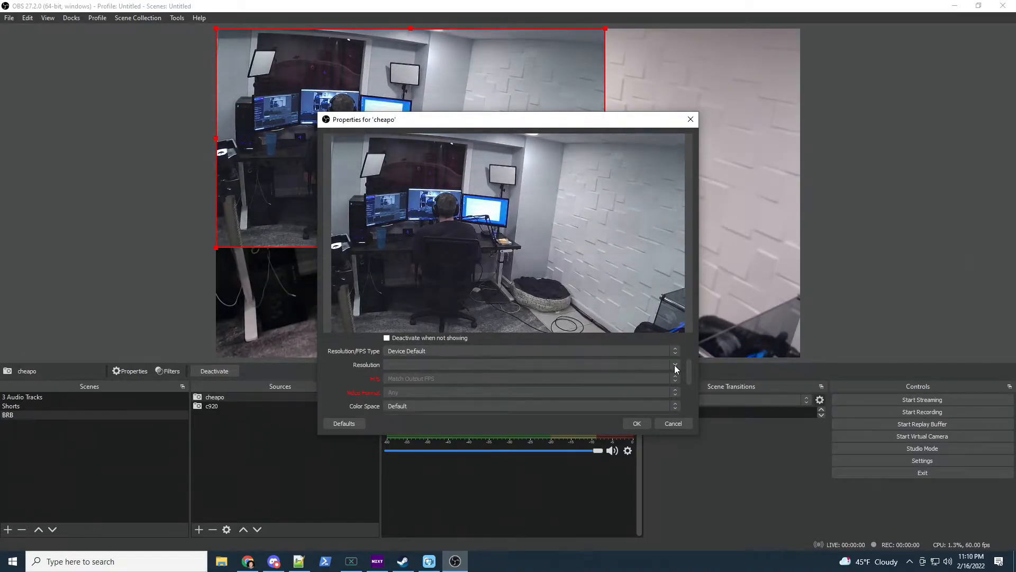
pyautogui.click(676, 352)
pyautogui.click(617, 367)
pyautogui.click(678, 364)
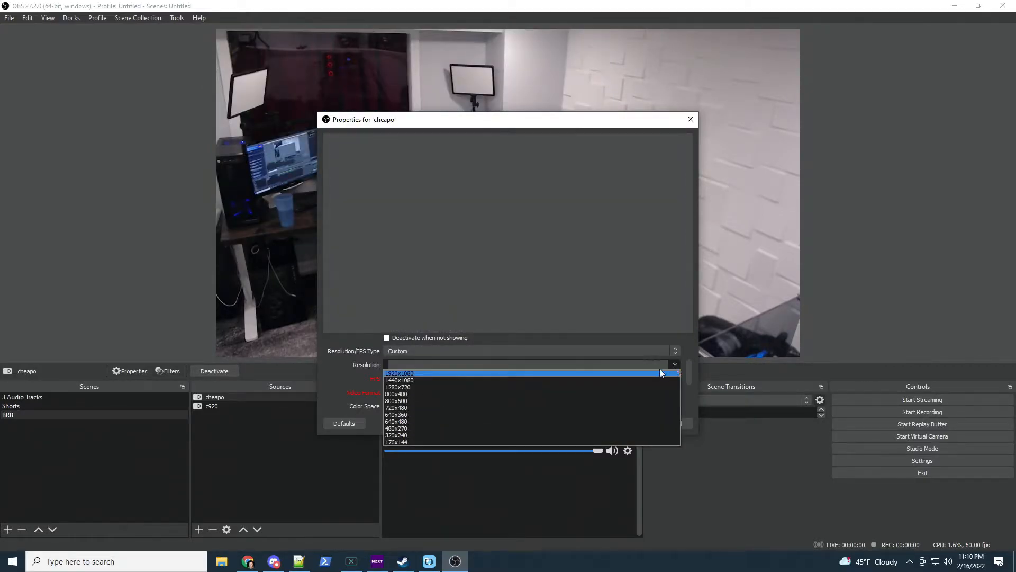
pyautogui.click(594, 367)
pyautogui.click(634, 365)
pyautogui.click(583, 373)
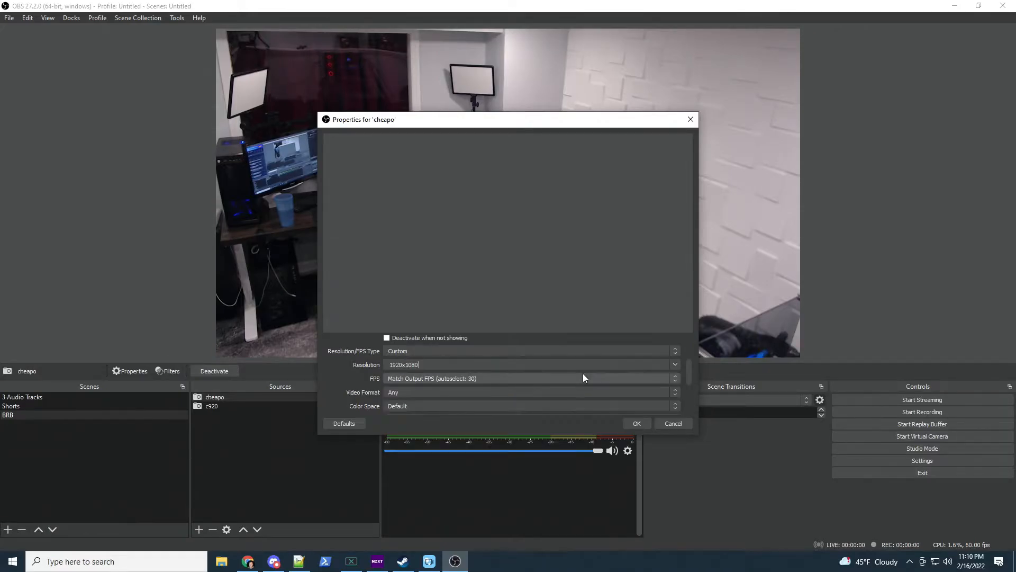
pyautogui.click(635, 423)
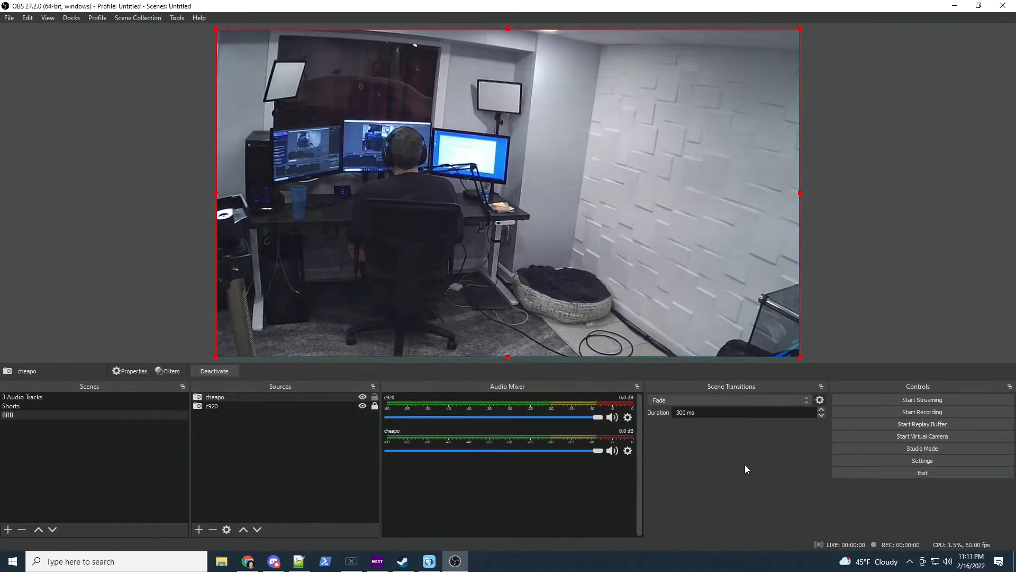
pyautogui.click(375, 397)
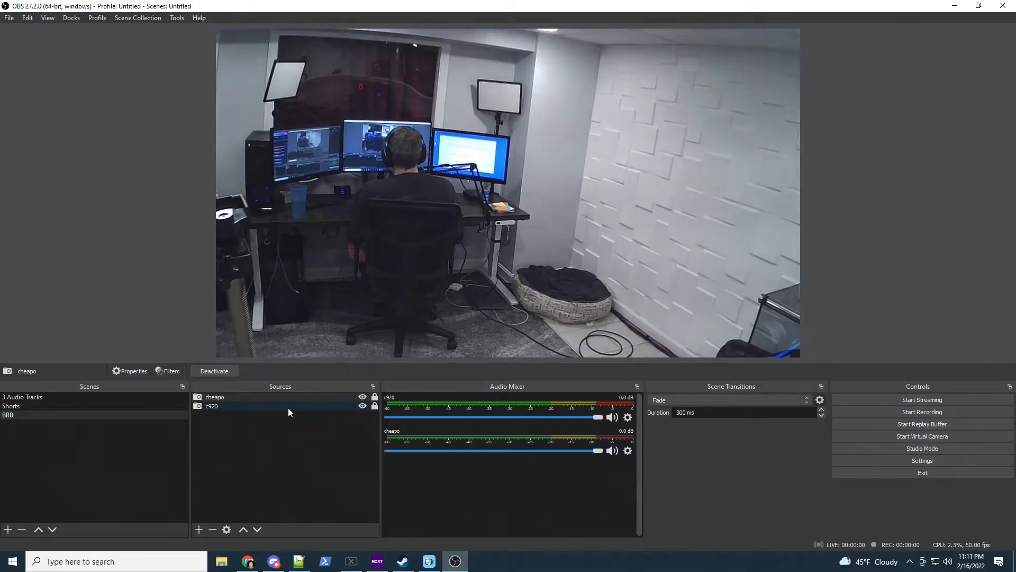
# Toggle cheapo and c920 visibility to compare feeds, leave cheapo hidden, and open the source list
pyautogui.click(362, 397)
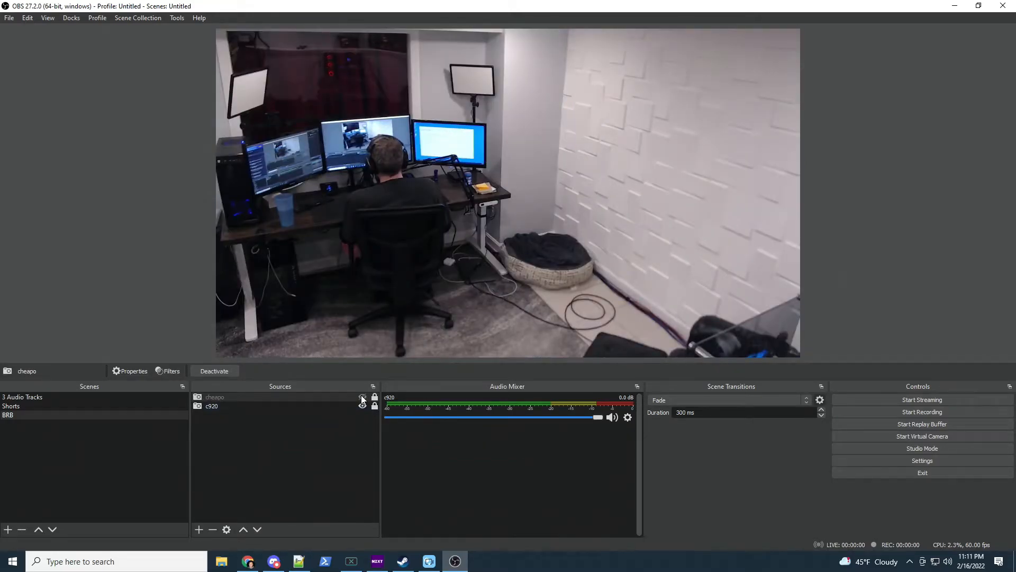
pyautogui.click(363, 406)
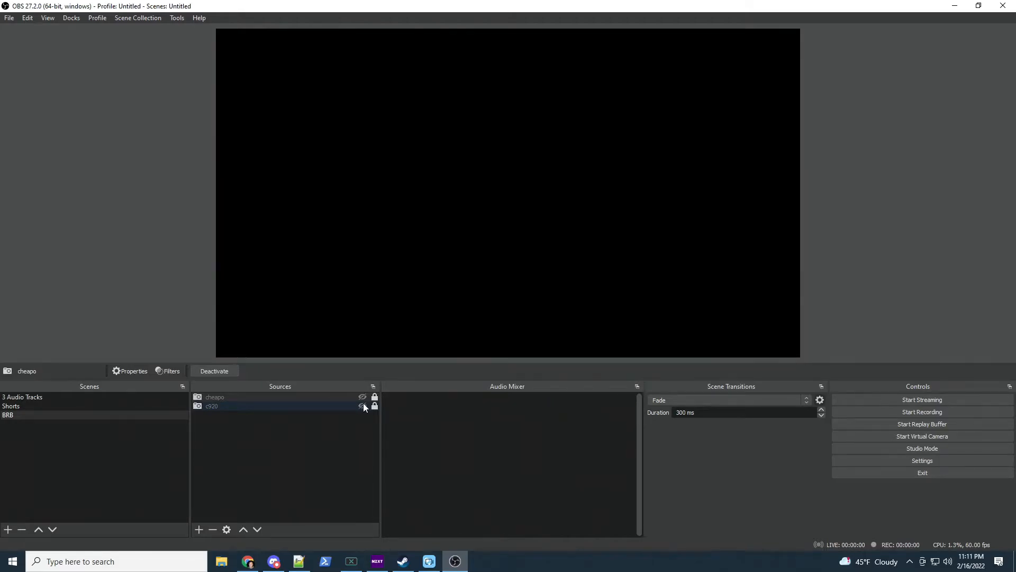
pyautogui.click(363, 406)
pyautogui.click(362, 397)
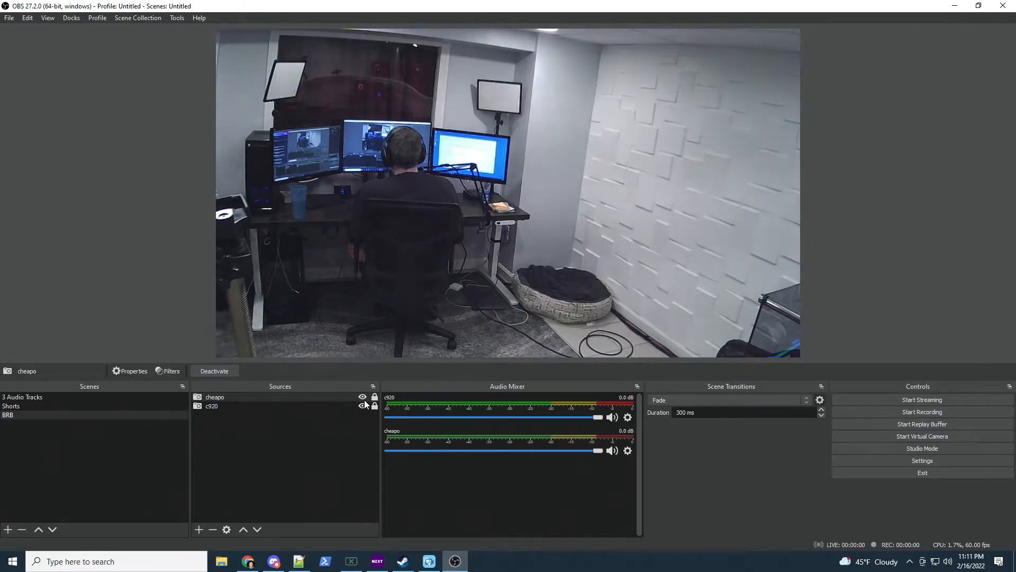
pyautogui.click(363, 406)
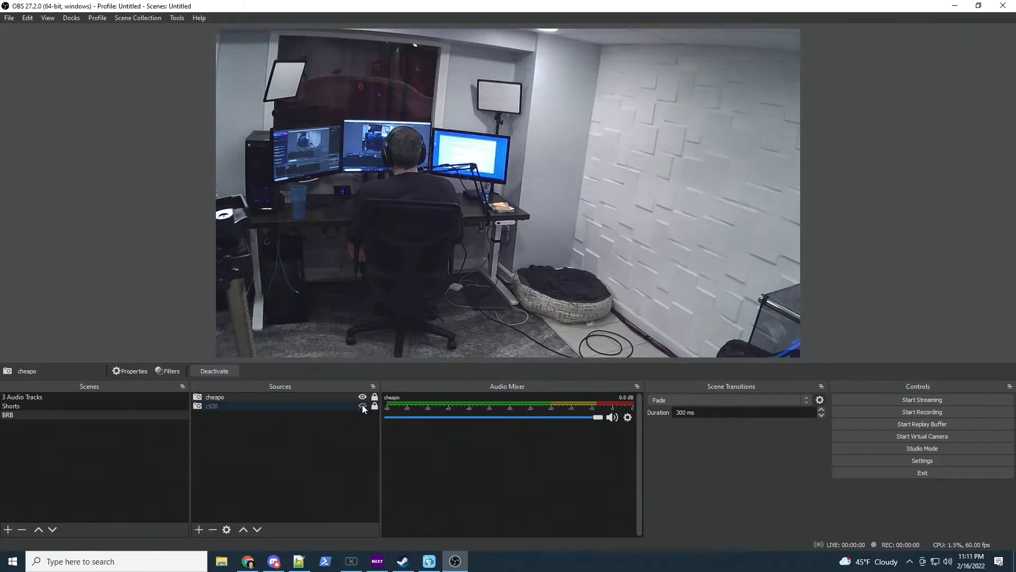
pyautogui.click(362, 405)
pyautogui.click(361, 397)
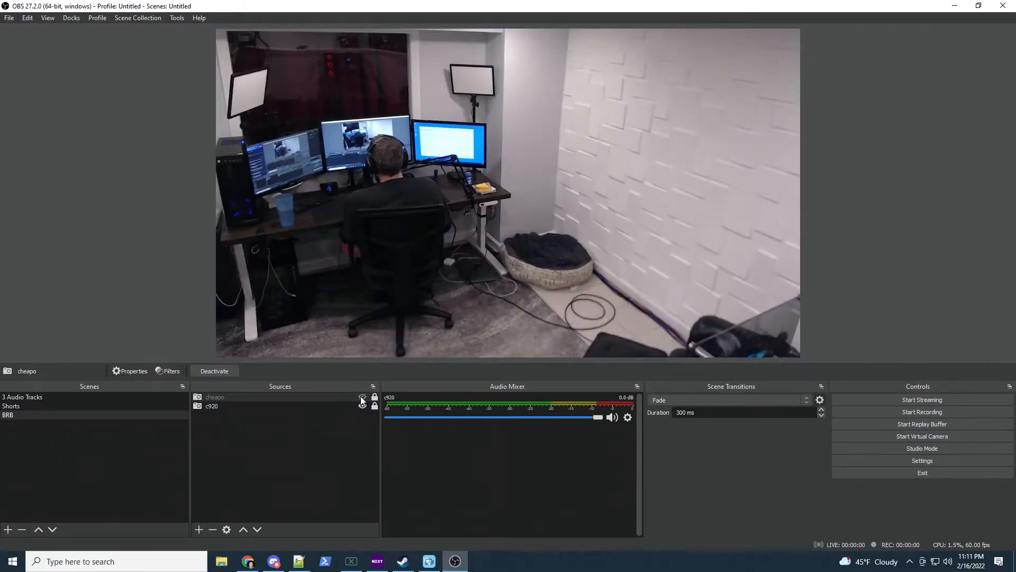
pyautogui.click(362, 397)
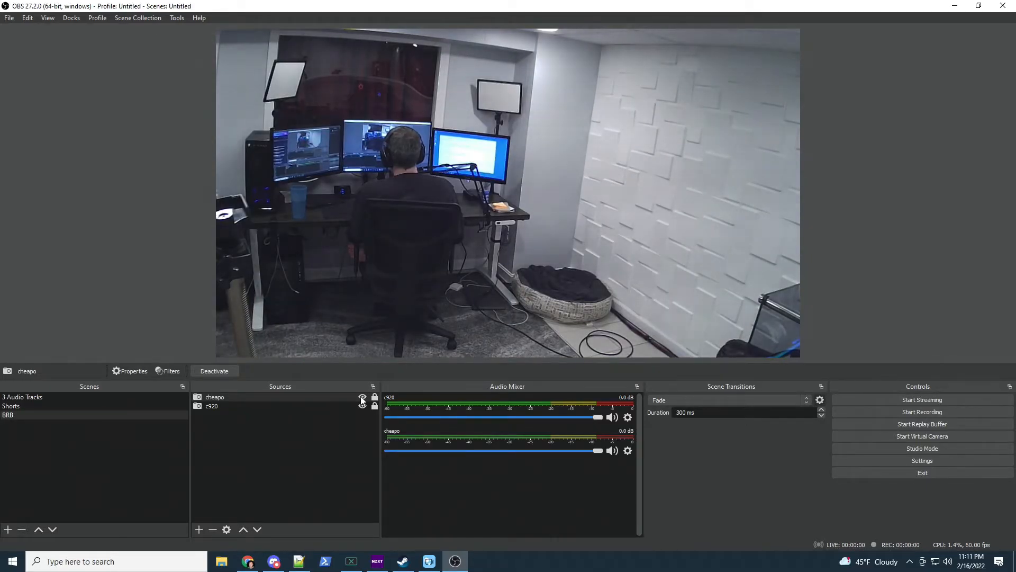
pyautogui.click(362, 397)
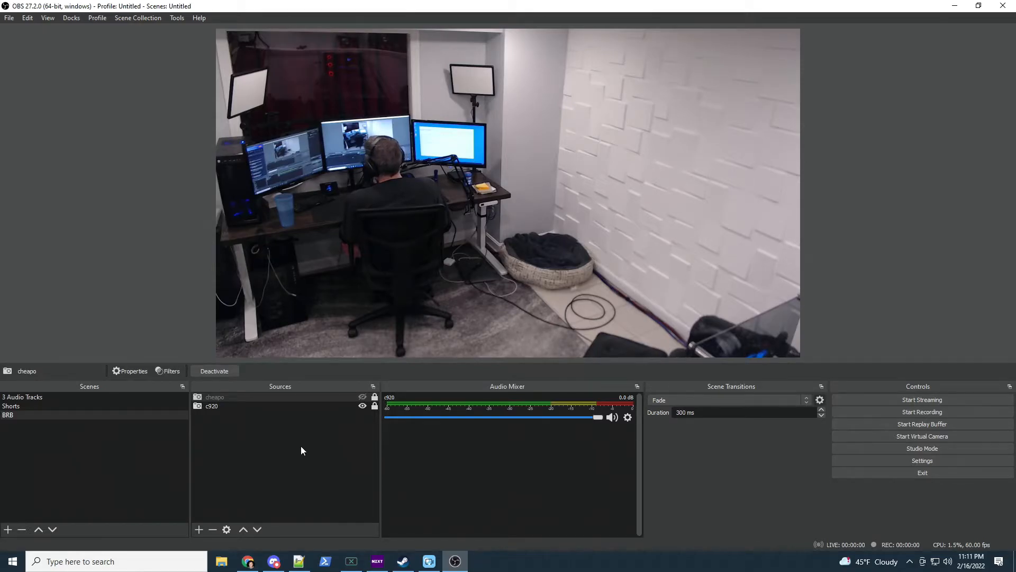
pyautogui.click(198, 529)
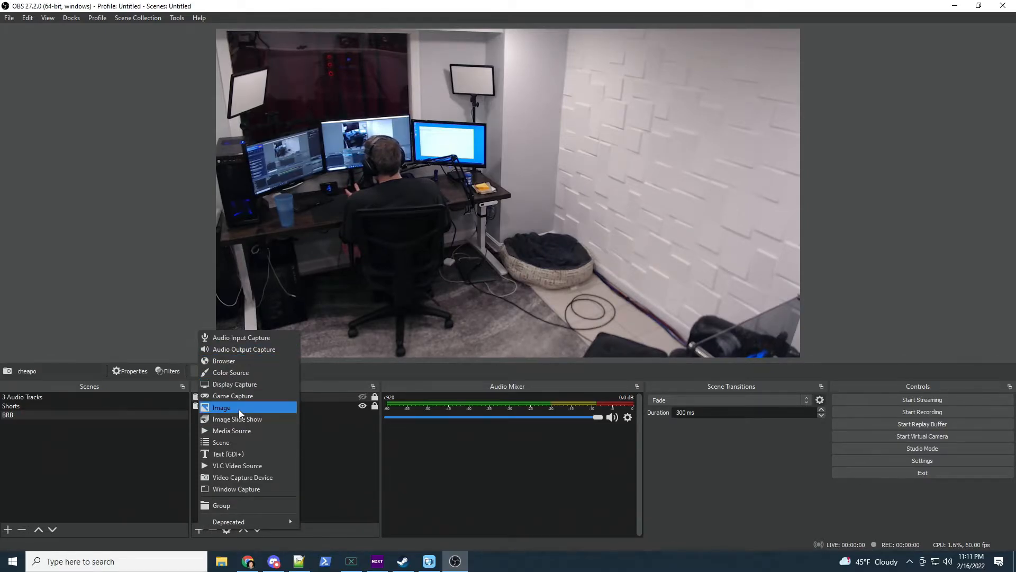
# Add a Browser source named 'brb source'
pyautogui.click(224, 362)
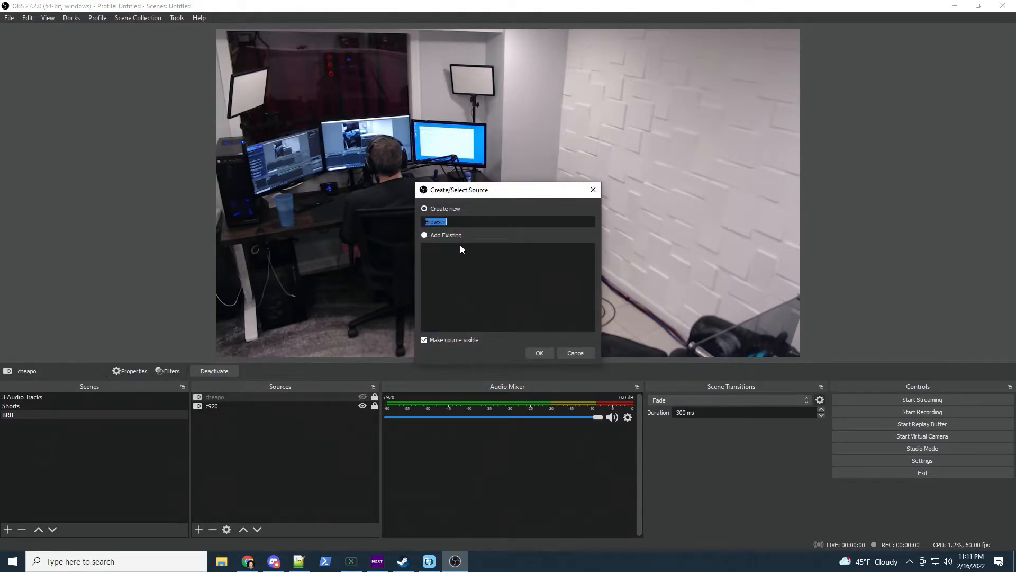
pyautogui.write('brb ')
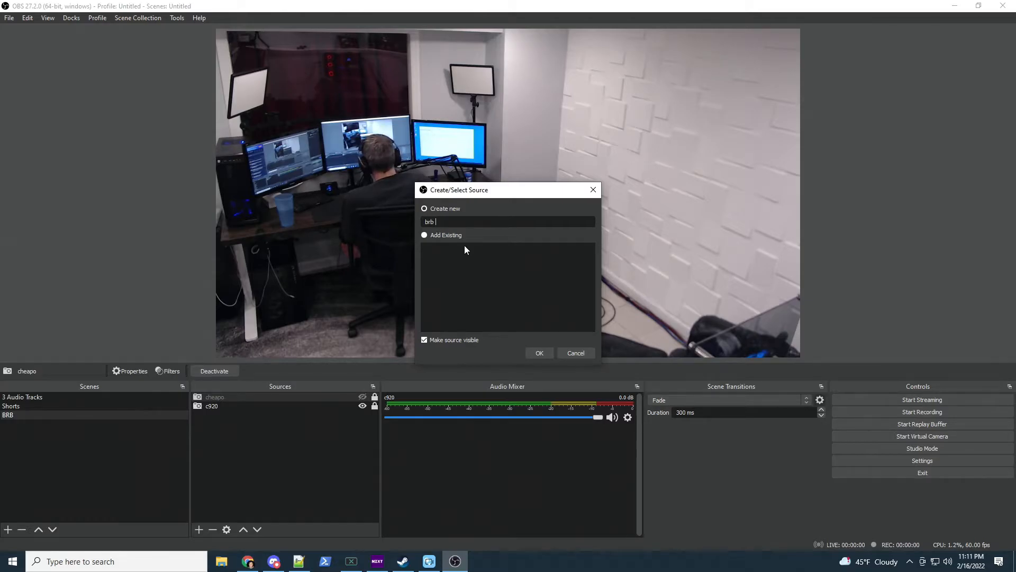
pyautogui.write('sc')
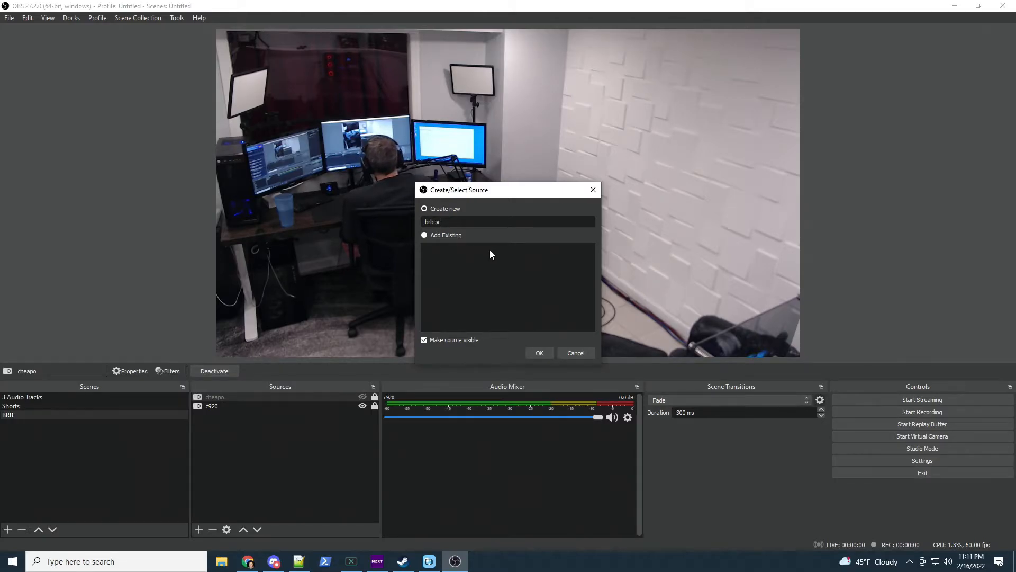
pyautogui.press('BackSpace')
pyautogui.write('ource')
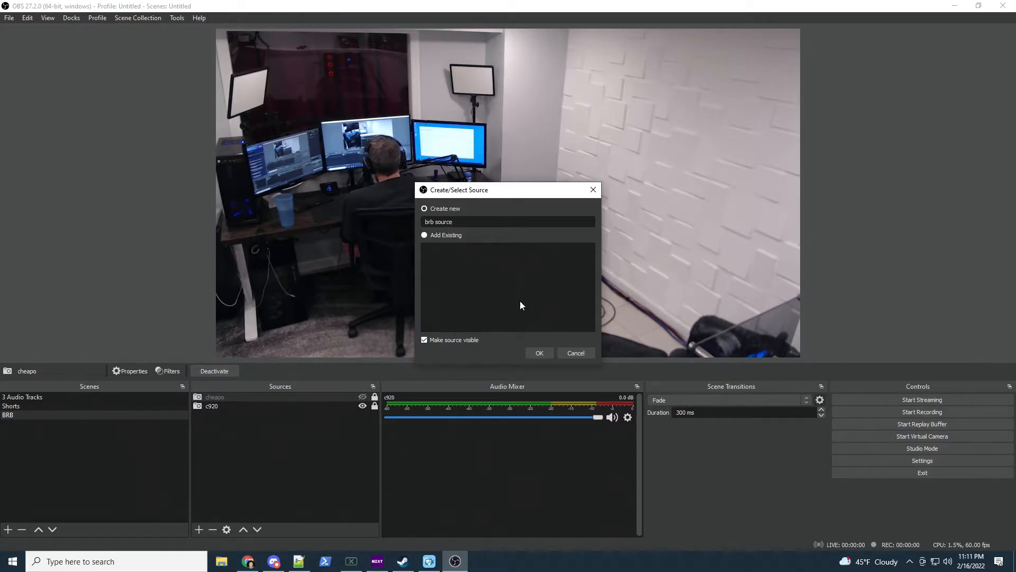
pyautogui.click(538, 353)
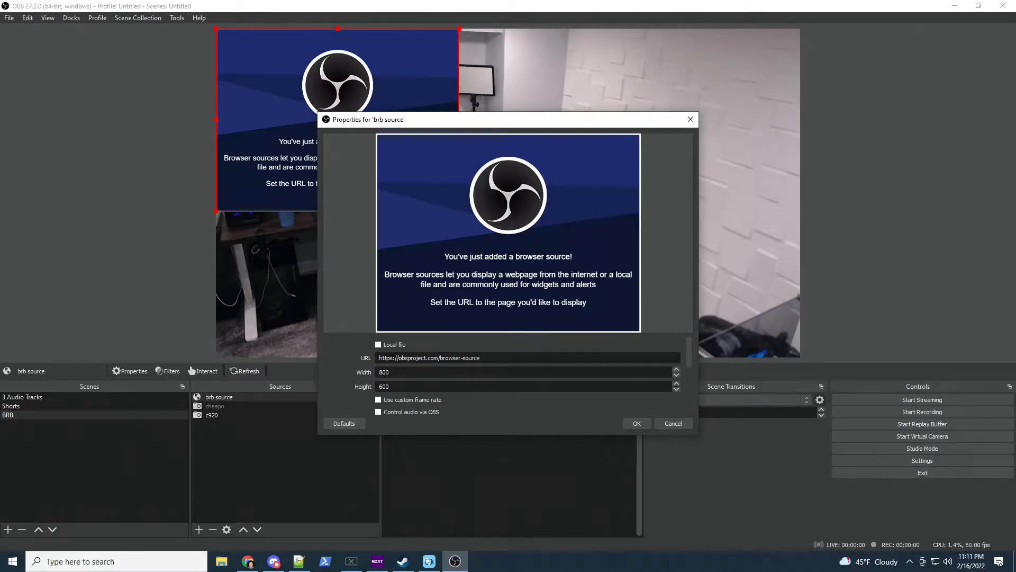
# Paste the StreamElements overlay URL, clear the custom CSS, and apply at 1920x1080
pyautogui.tripleClick(471, 358)
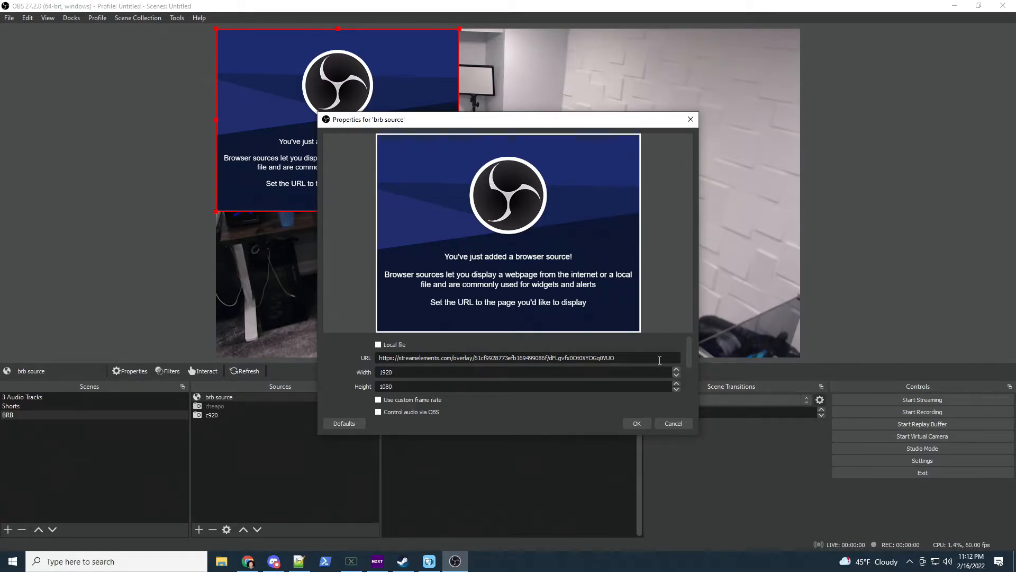
pyautogui.scroll(-2, 660, 360)
pyautogui.tripleClick(471, 375)
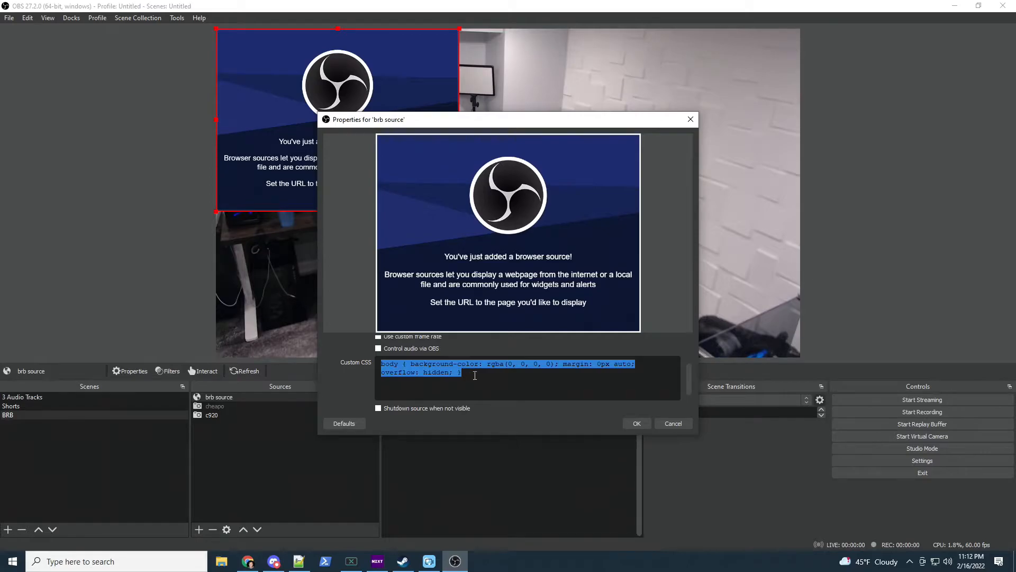
pyautogui.press('BackSpace')
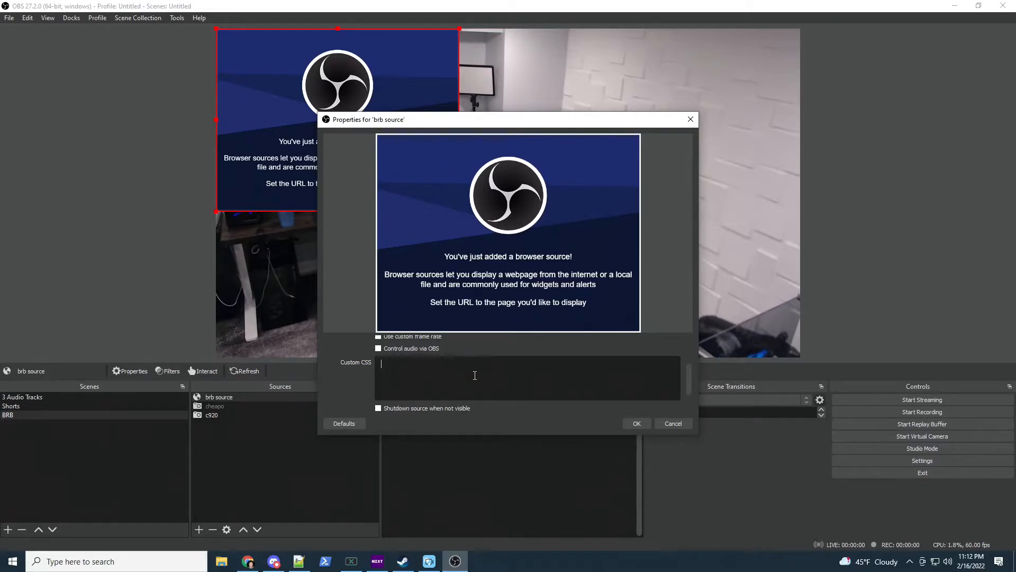
pyautogui.click(644, 423)
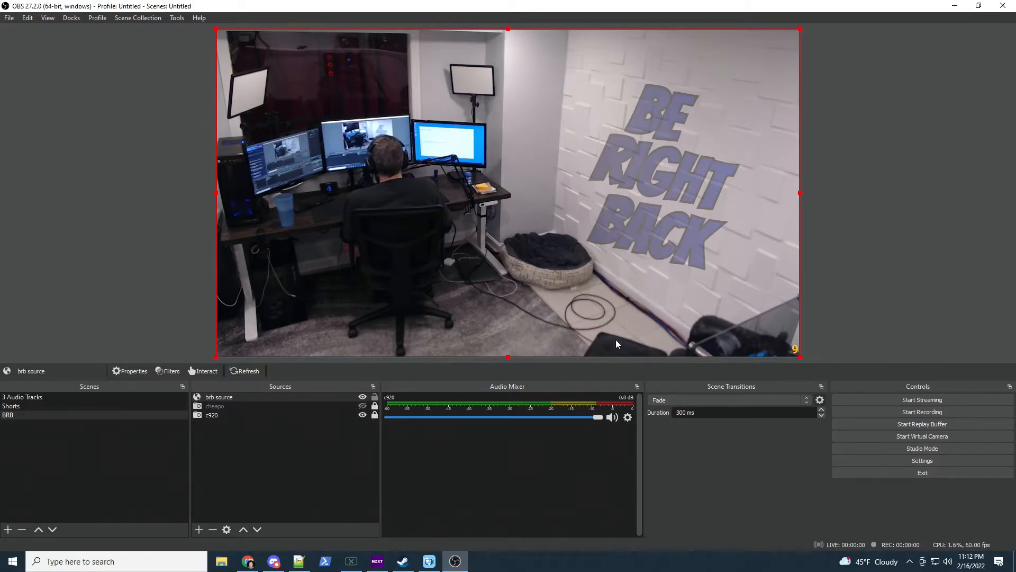
# Show the cheapo camera, unlock the brb overlay, and nudge it slightly right and down
pyautogui.click(375, 397)
pyautogui.click(363, 405)
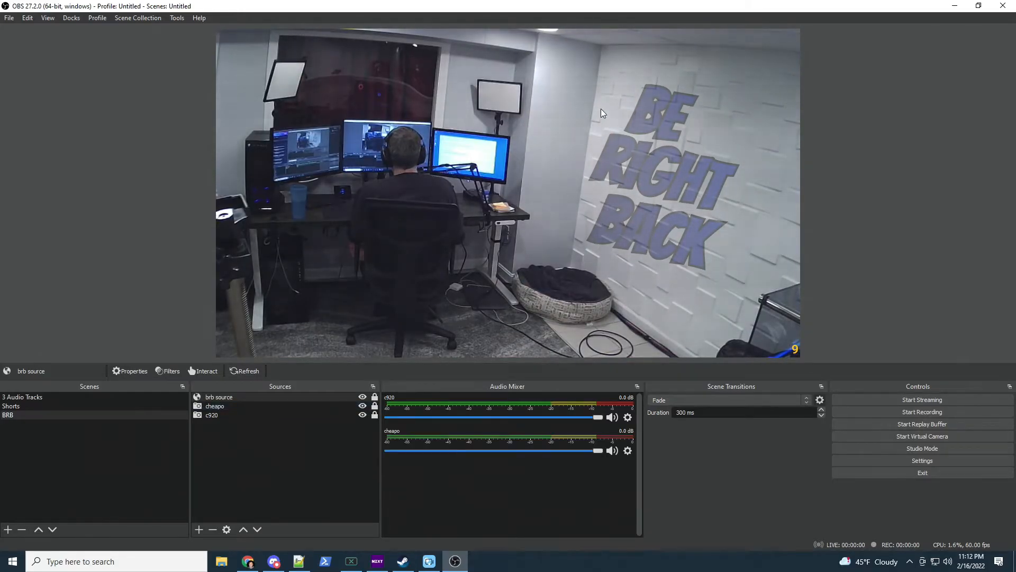
pyautogui.click(374, 397)
pyautogui.moveTo(678, 213); pyautogui.dragTo(698, 228)
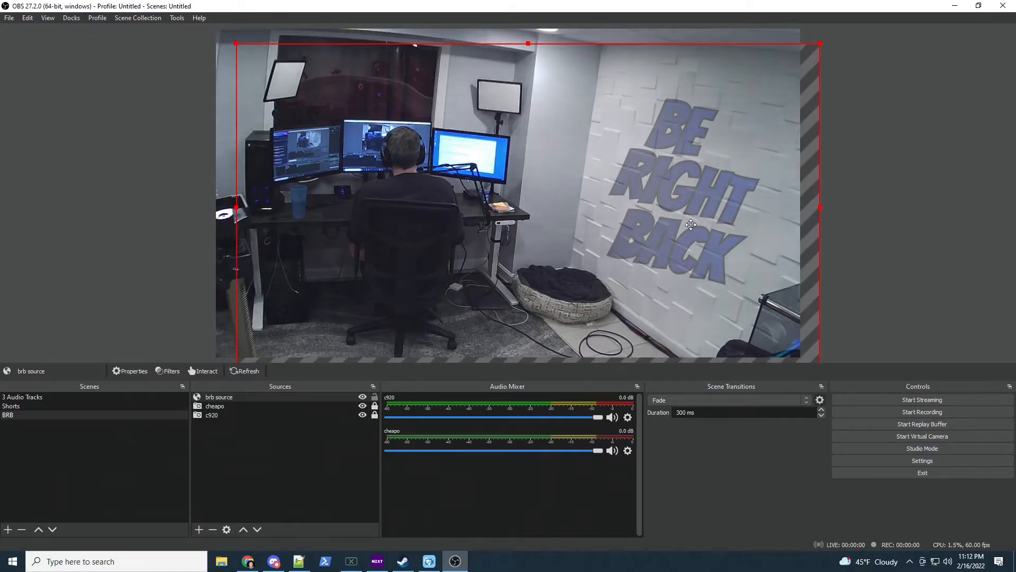
# Leave cheapo hidden, drag the overlay back to fill the frame, and lock it
pyautogui.click(363, 405)
pyautogui.click(364, 406)
pyautogui.click(363, 406)
pyautogui.click(363, 406)
pyautogui.click(364, 405)
pyautogui.click(363, 406)
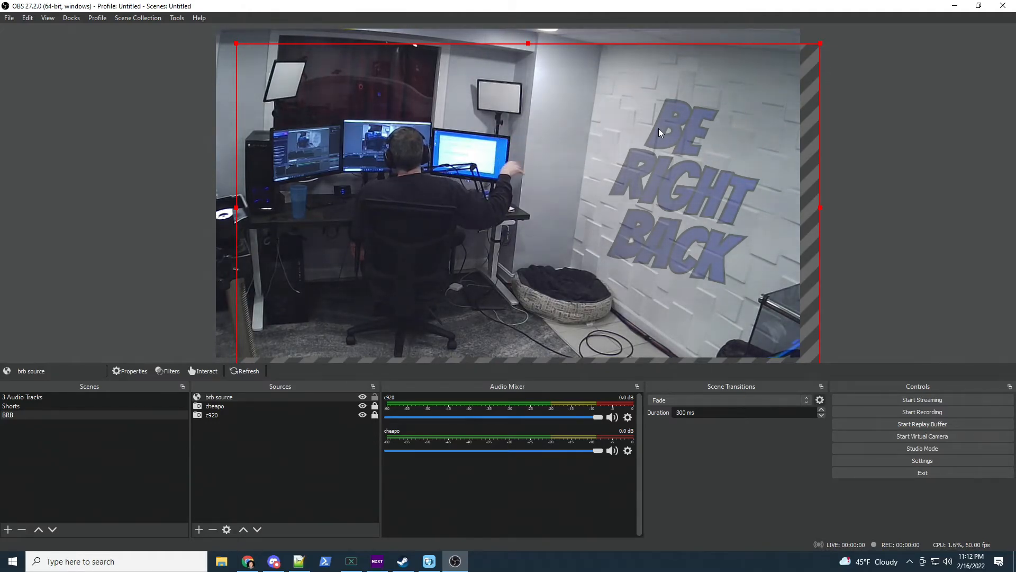
pyautogui.click(363, 406)
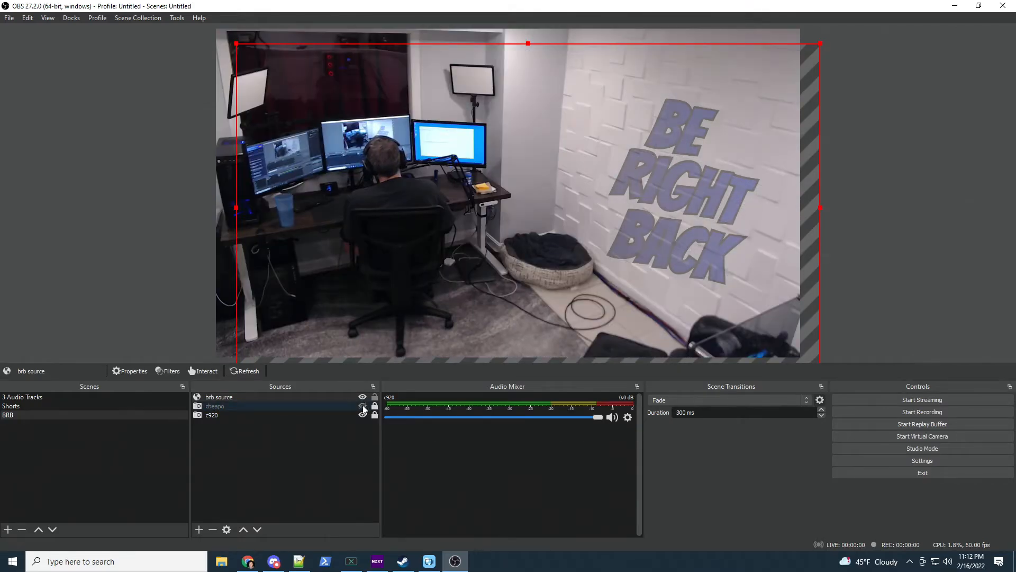
pyautogui.moveTo(636, 184); pyautogui.dragTo(616, 164)
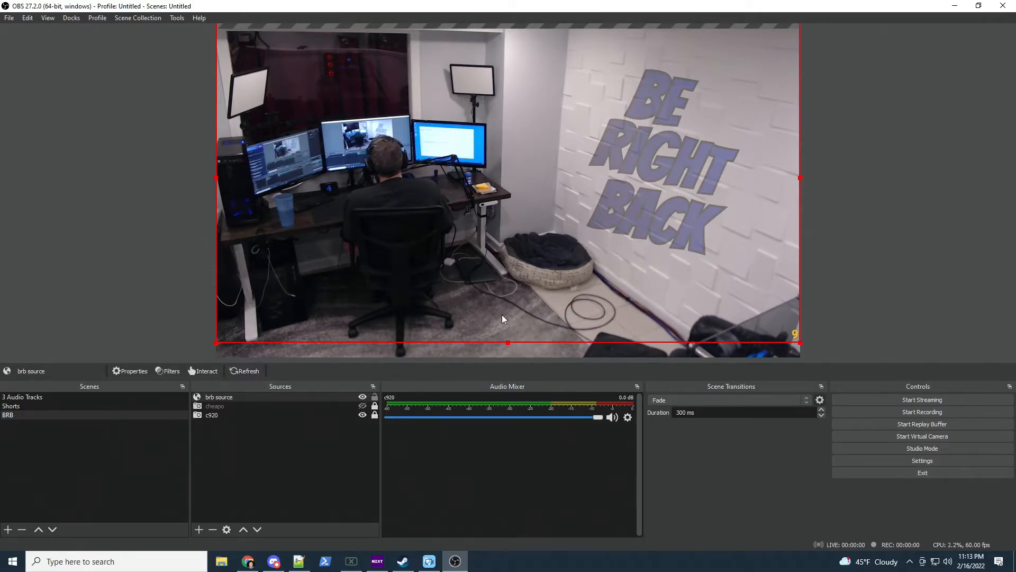
pyautogui.click(374, 398)
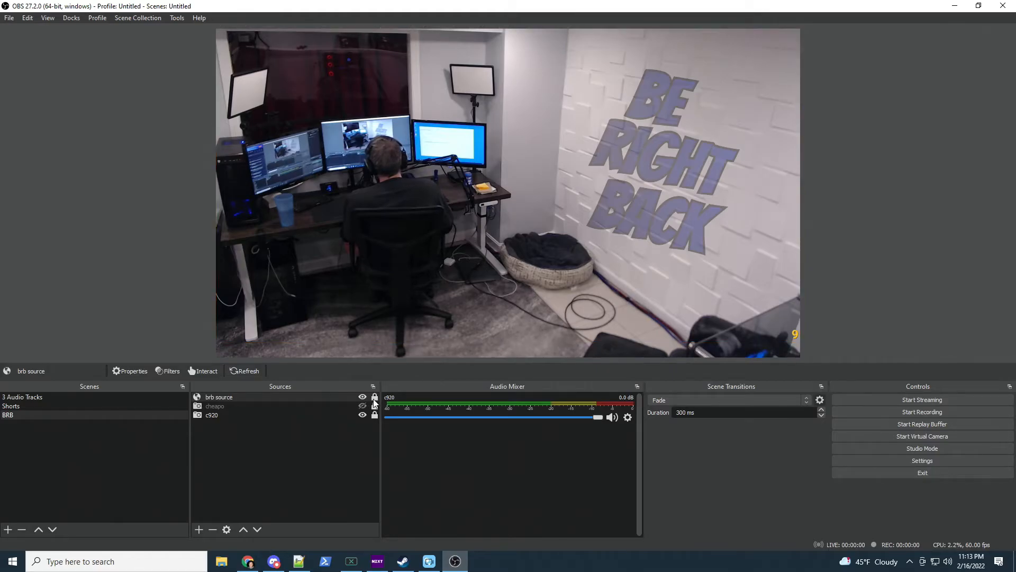
# Add a Browser source named notification
pyautogui.click(198, 529)
pyautogui.click(254, 367)
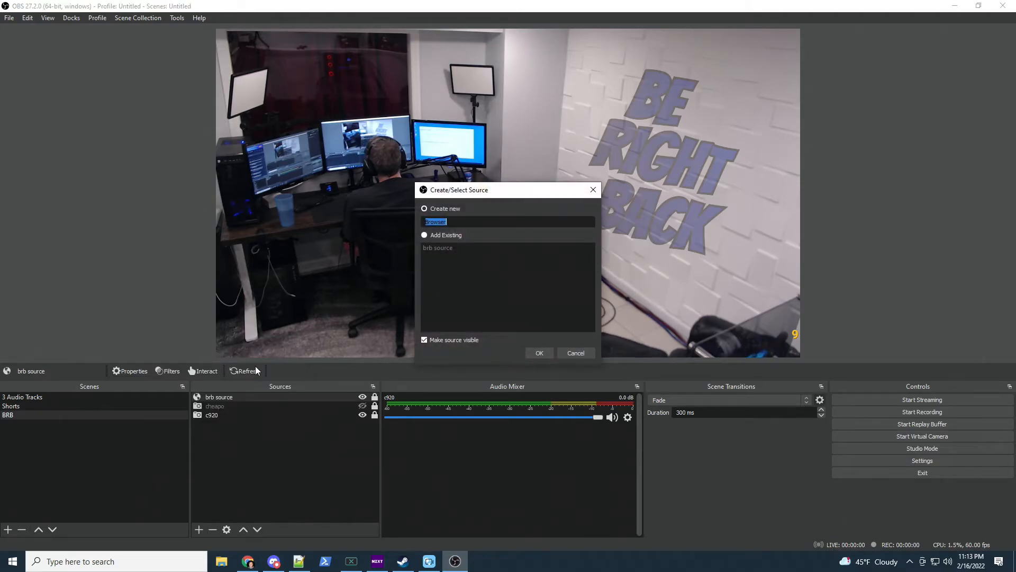
pyautogui.write('n')
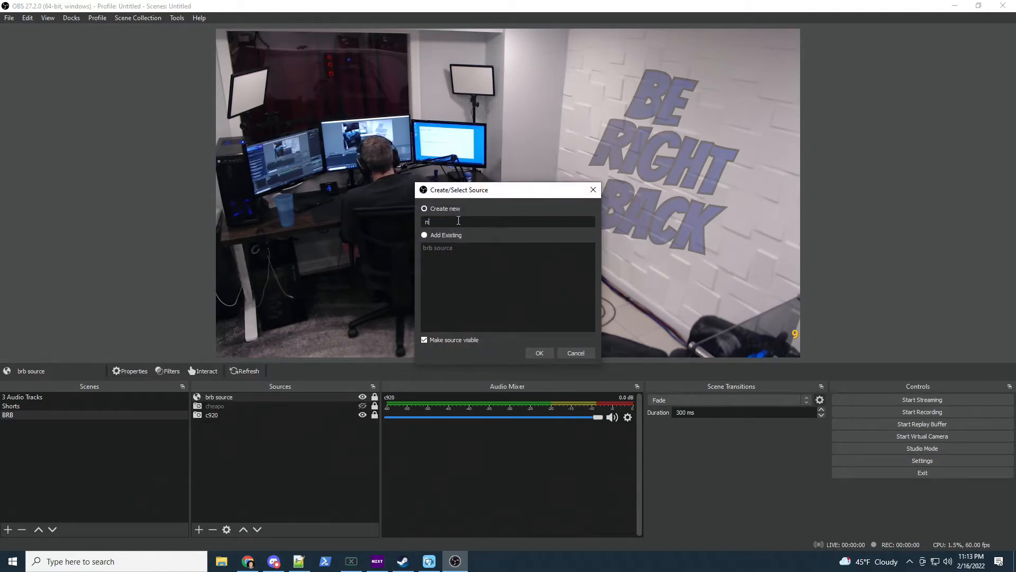
pyautogui.write('otification')
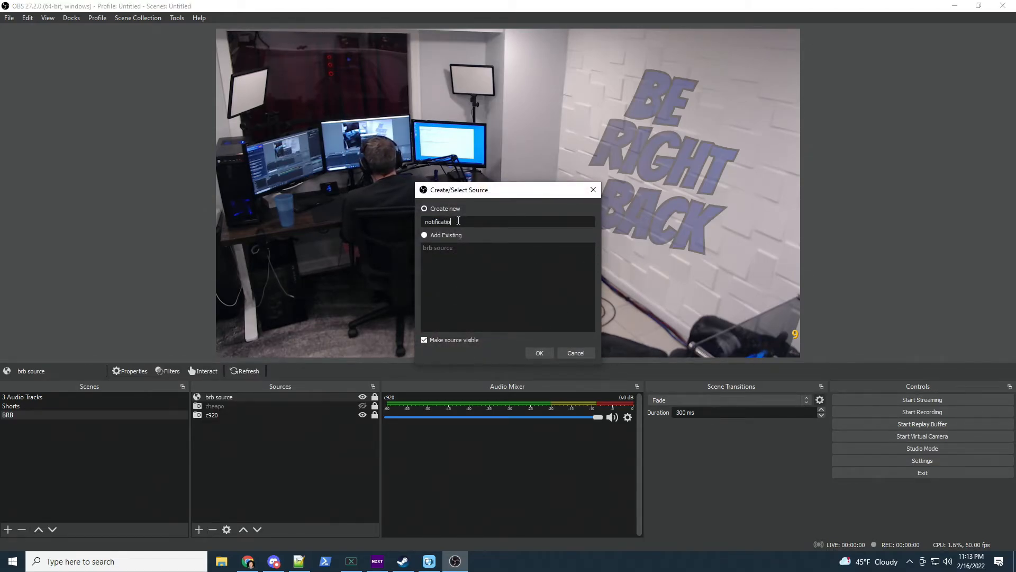
pyautogui.click(540, 353)
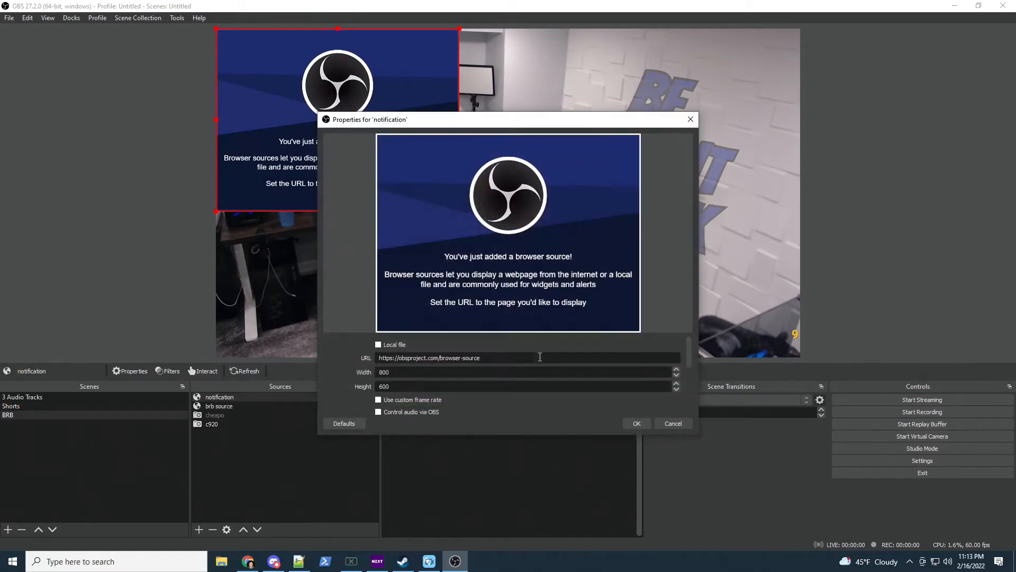
# Paste the StreamElements overlay URL, clear the custom CSS, and save the notification settings
pyautogui.hotkey('alt', 'Tab')
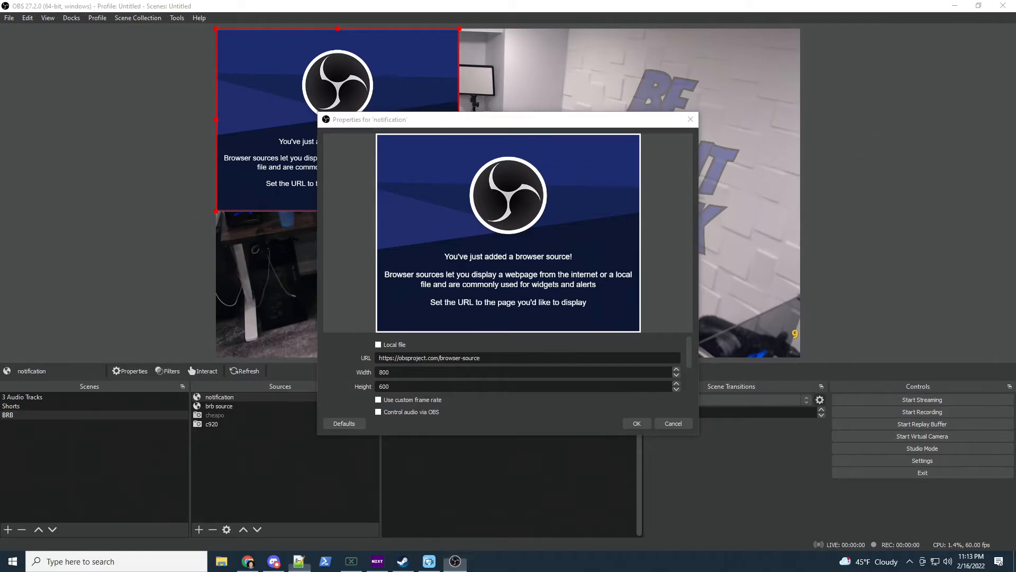
pyautogui.tripleClick(460, 357)
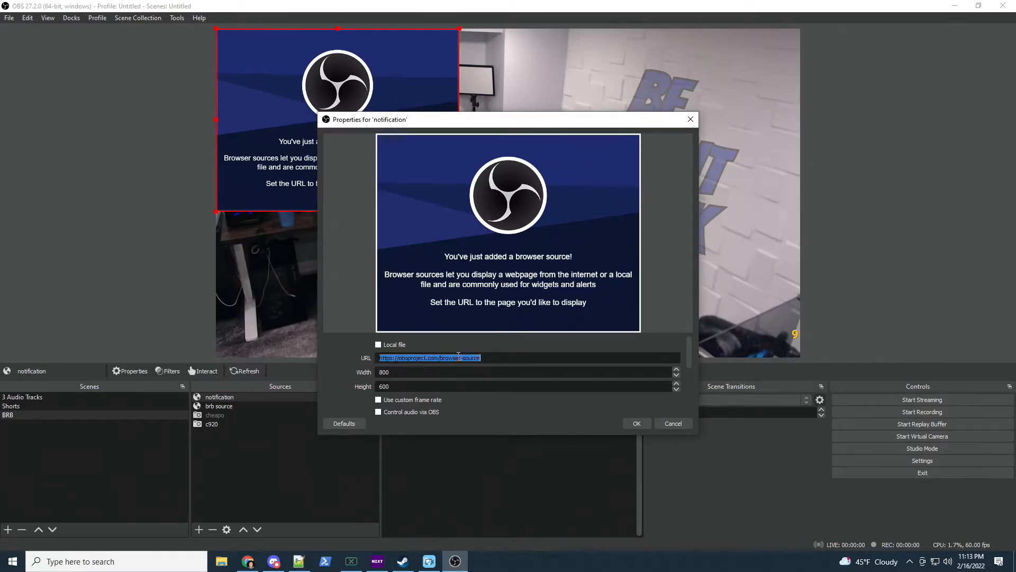
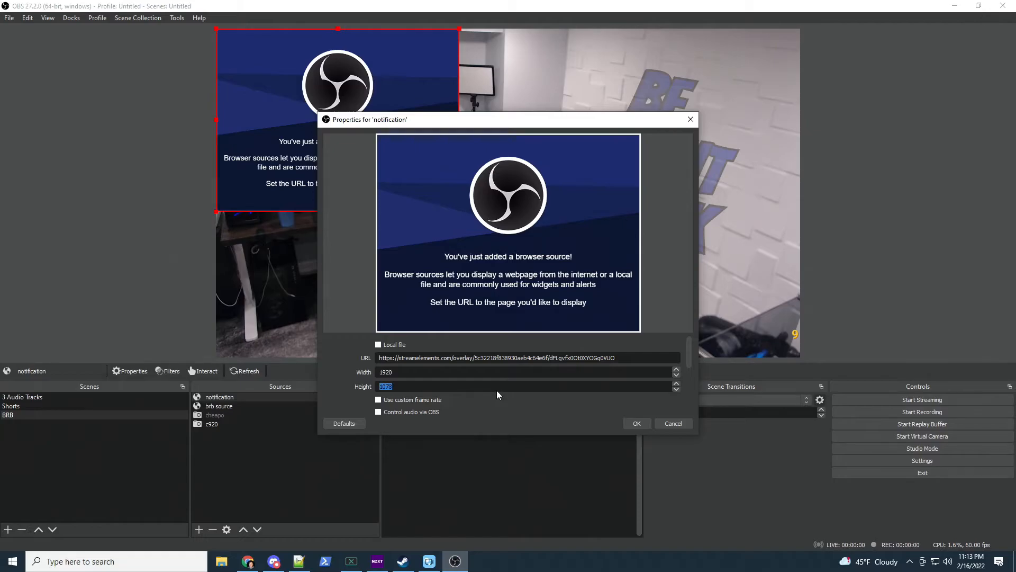
pyautogui.scroll(-3, 501, 411)
pyautogui.tripleClick(484, 380)
pyautogui.press('BackSpace')
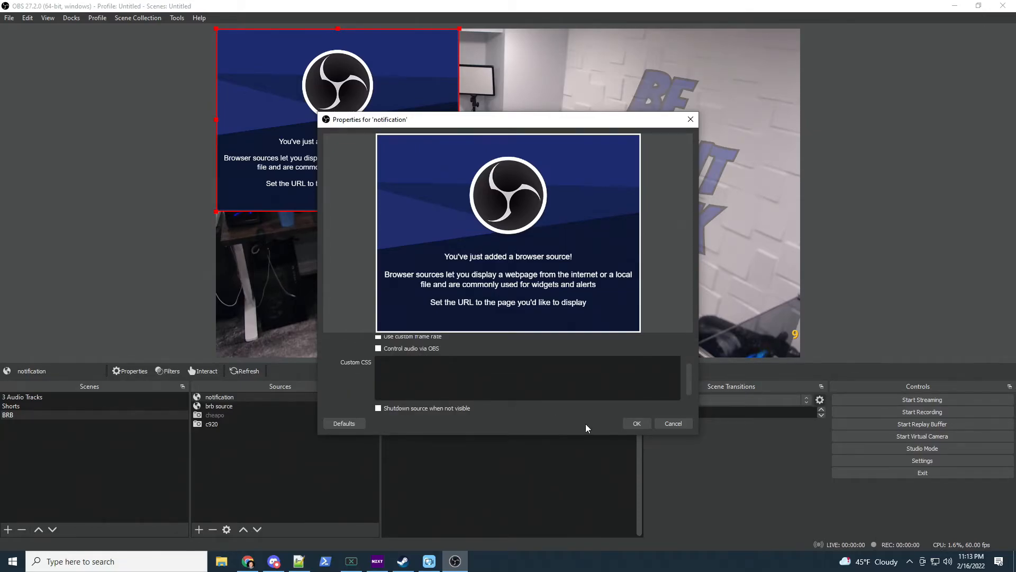
pyautogui.click(640, 423)
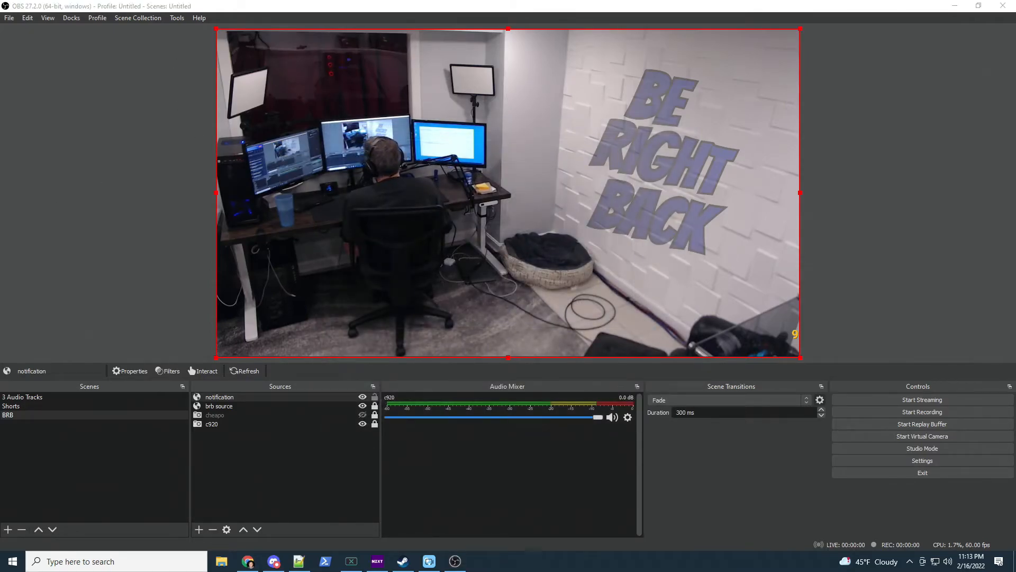
# Lock the notification source and bring the OBS window back into focus
pyautogui.click(374, 397)
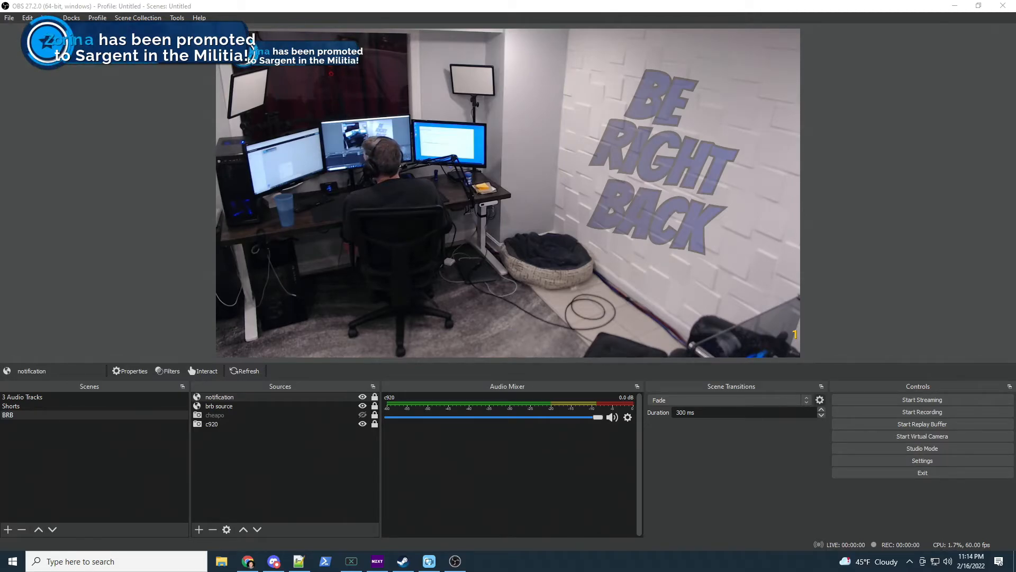
pyautogui.click(54, 93)
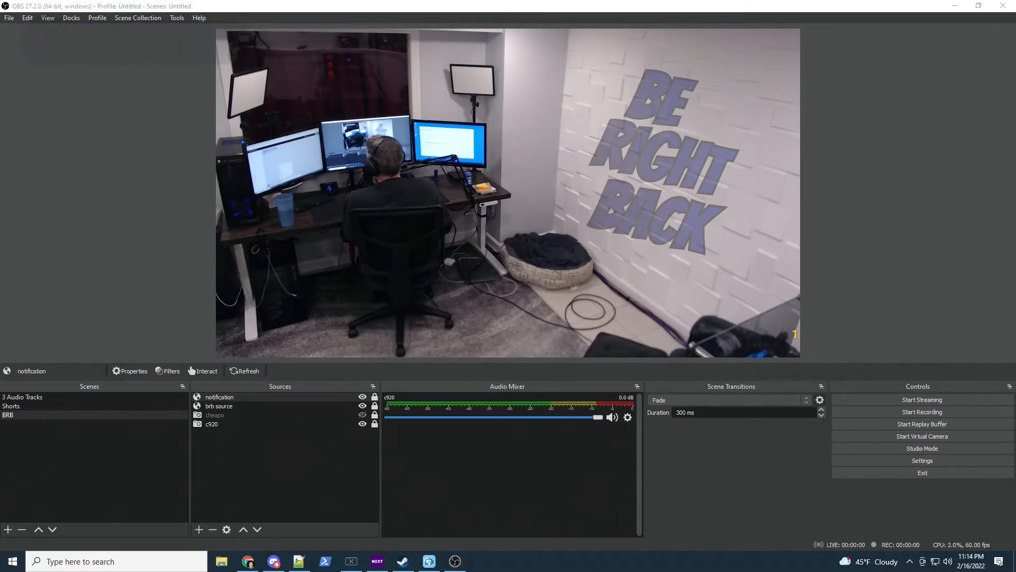
pyautogui.click(230, 135)
# Add the existing Mic to the BRB scene as an Audio Input Capture
pyautogui.click(253, 477)
pyautogui.click(194, 527)
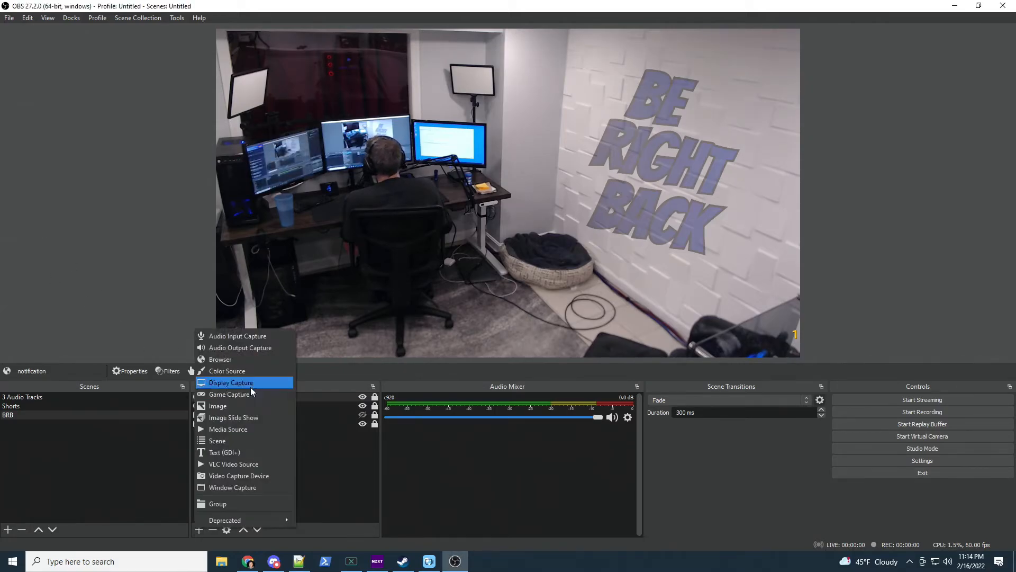
pyautogui.click(249, 335)
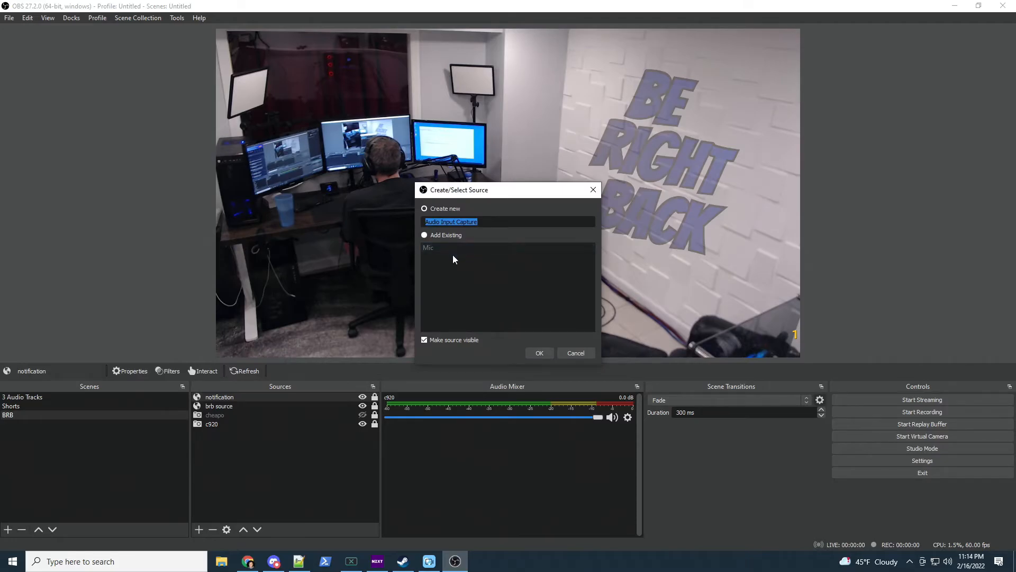
pyautogui.click(425, 234)
pyautogui.click(542, 352)
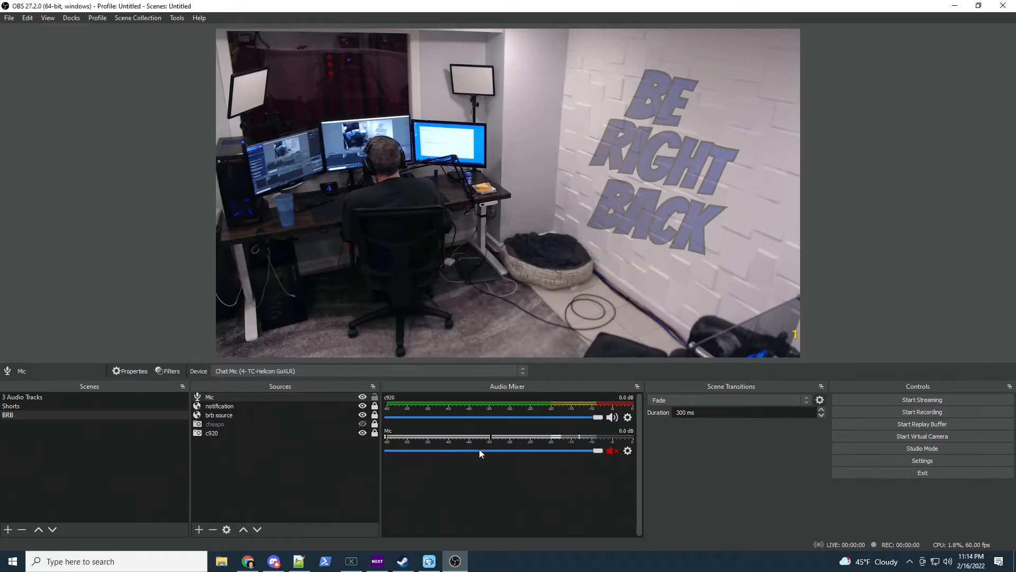
# Unmute the Mic, mute the c920 audio, and hide c920 from the Audio Mixer
pyautogui.click(612, 450)
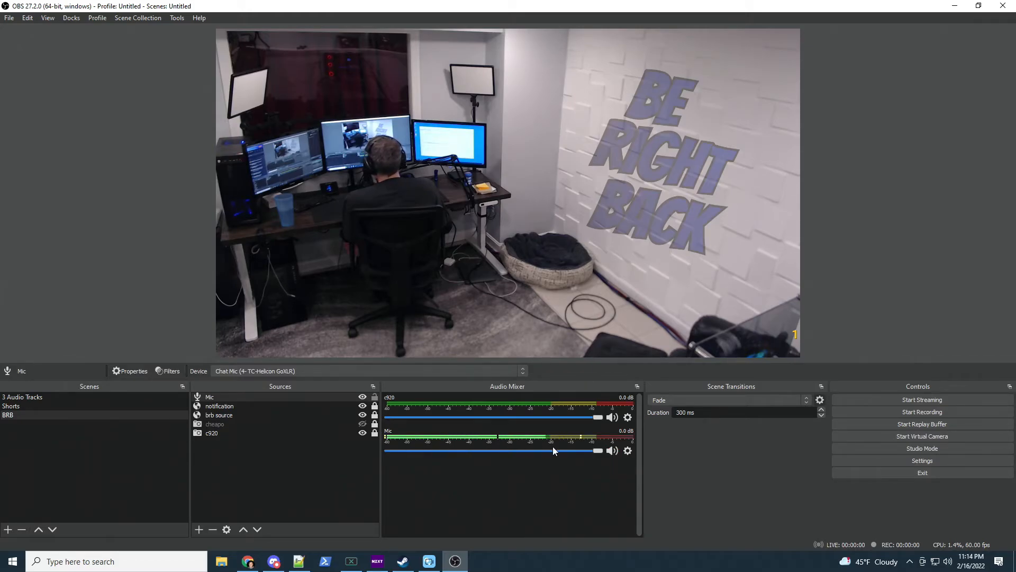
pyautogui.click(612, 418)
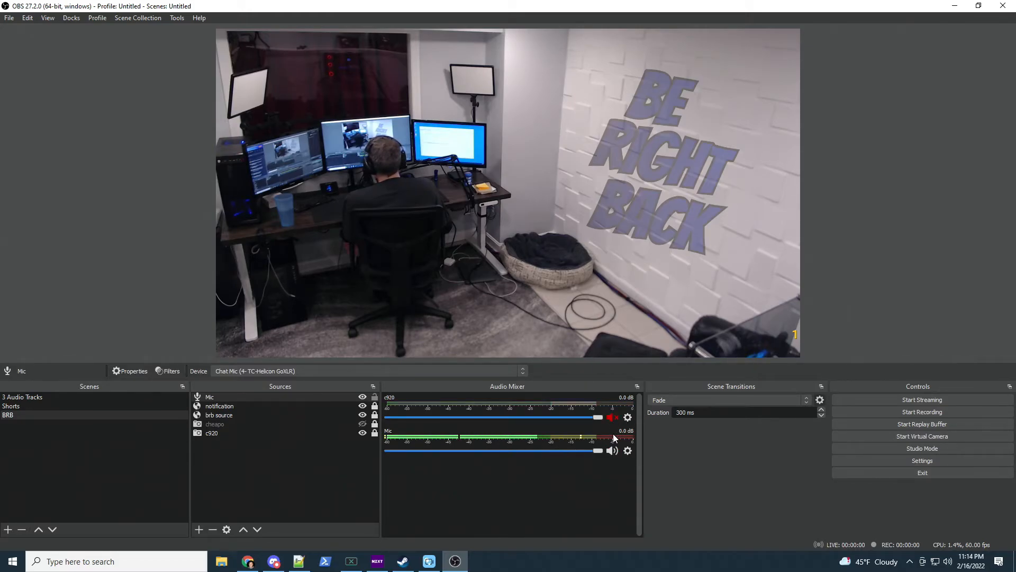
pyautogui.click(629, 418)
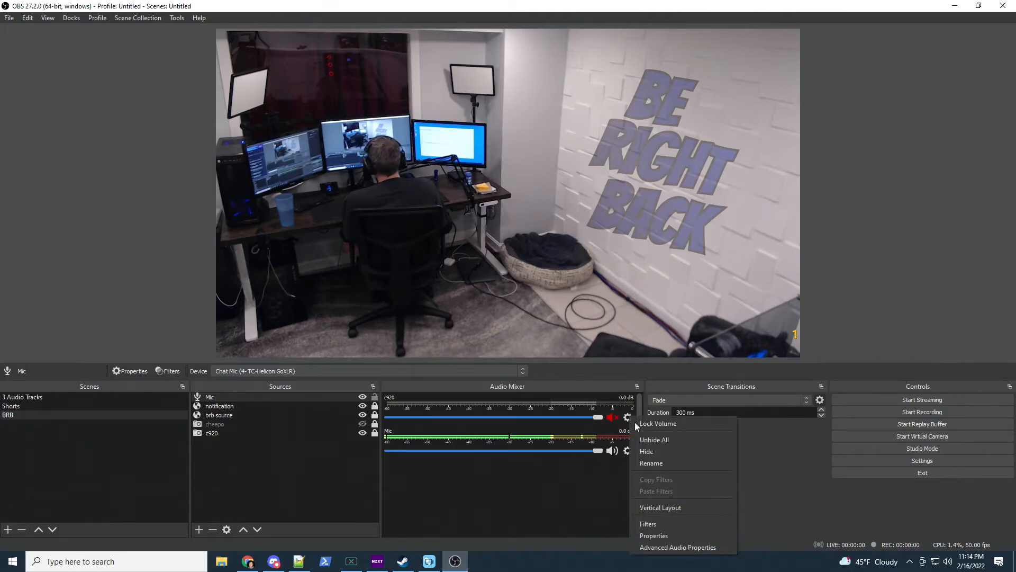
pyautogui.click(656, 449)
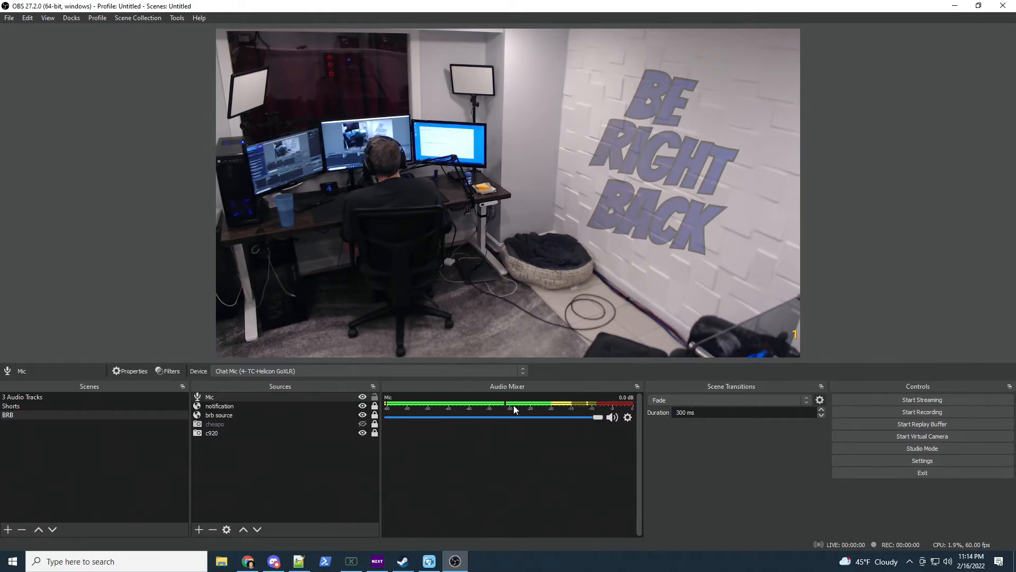
# Mute the Mic, then toggle the cheapo camera on and off, leaving it hidden
pyautogui.click(612, 417)
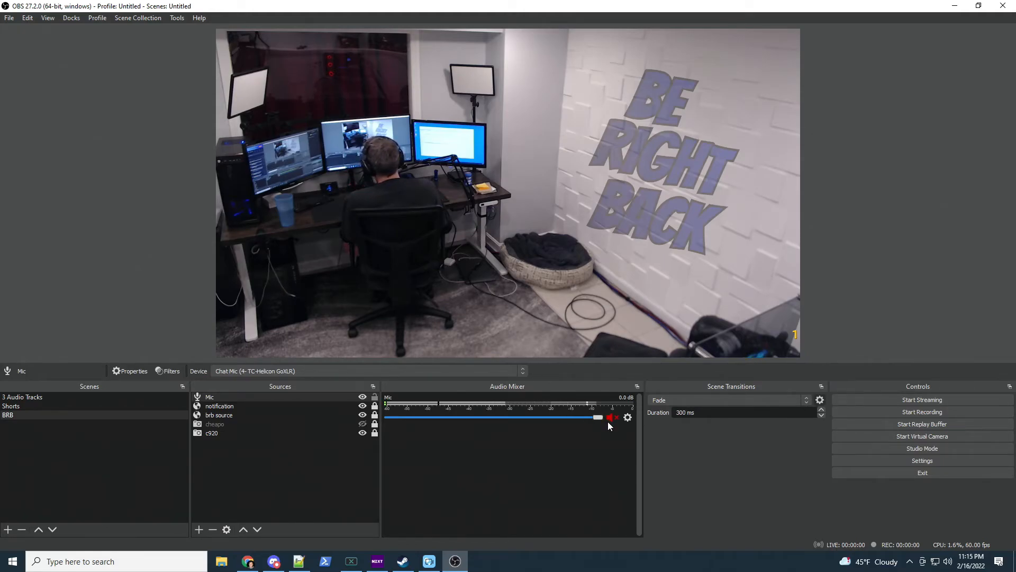
pyautogui.click(362, 425)
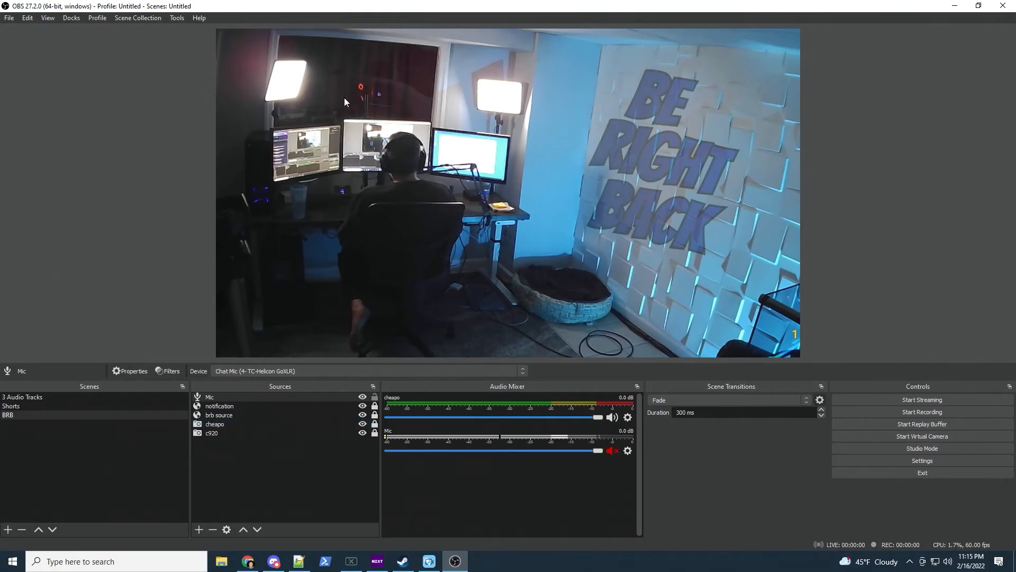
pyautogui.click(363, 424)
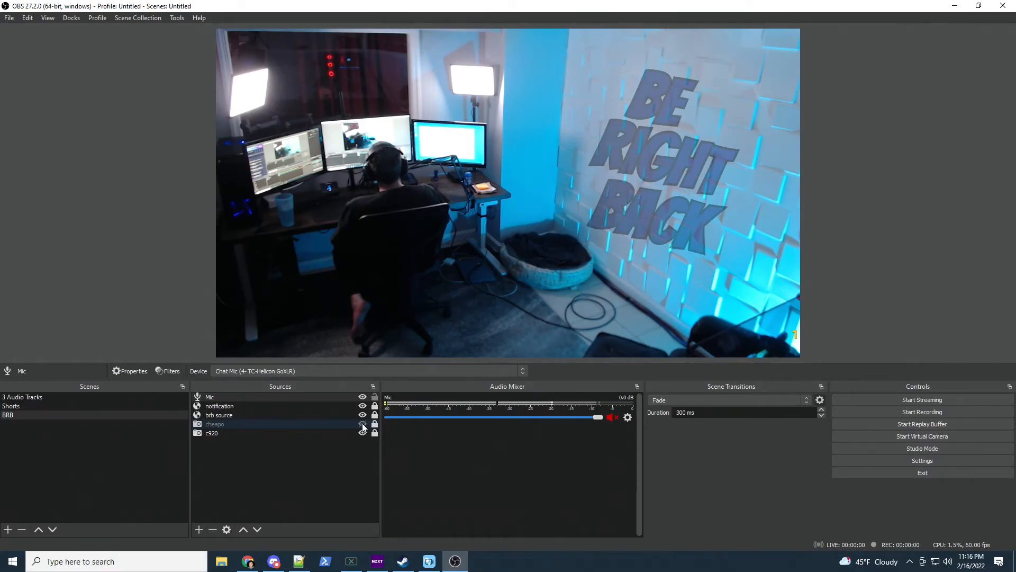
pyautogui.click(362, 424)
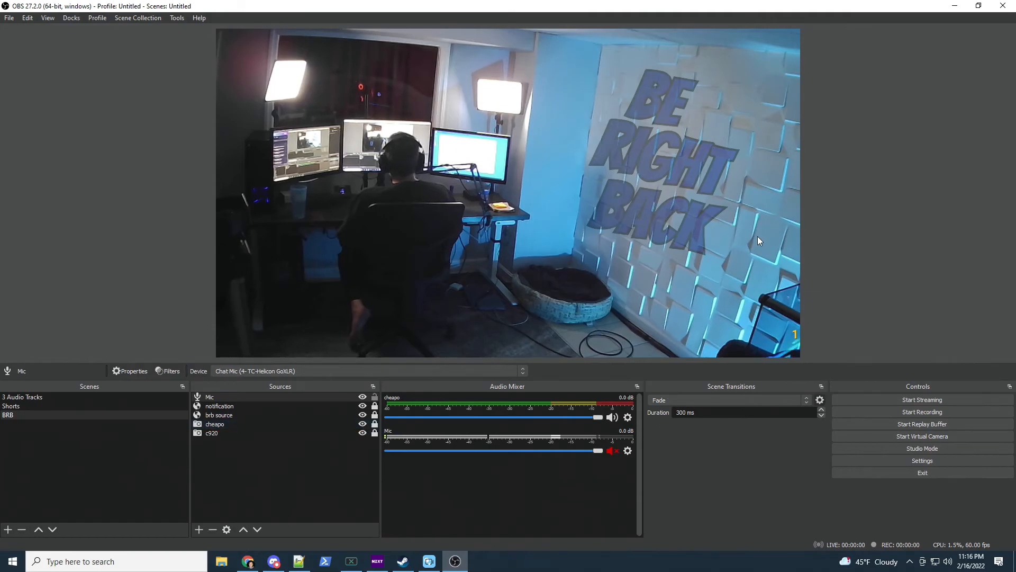
pyautogui.click(362, 424)
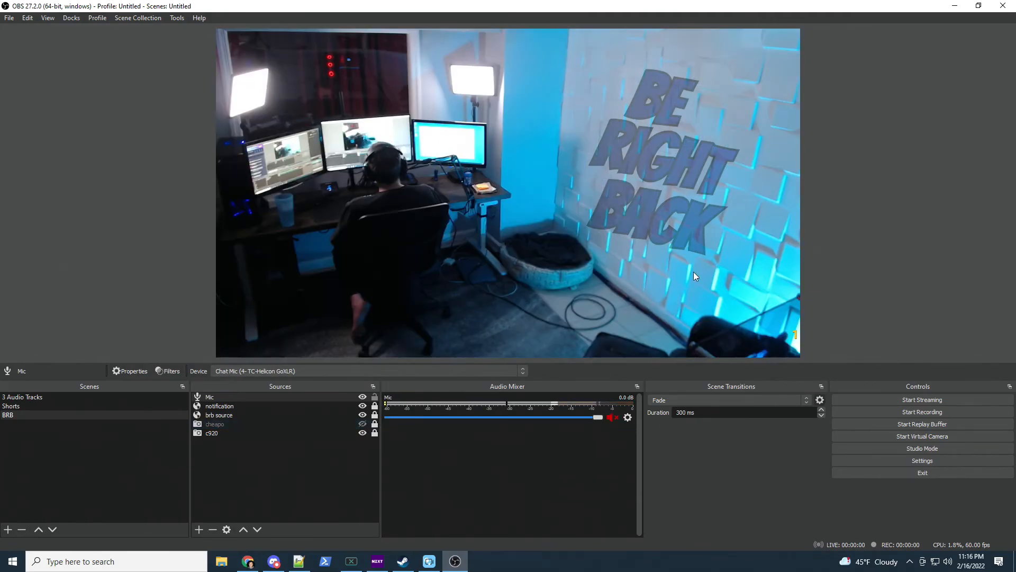
pyautogui.click(363, 423)
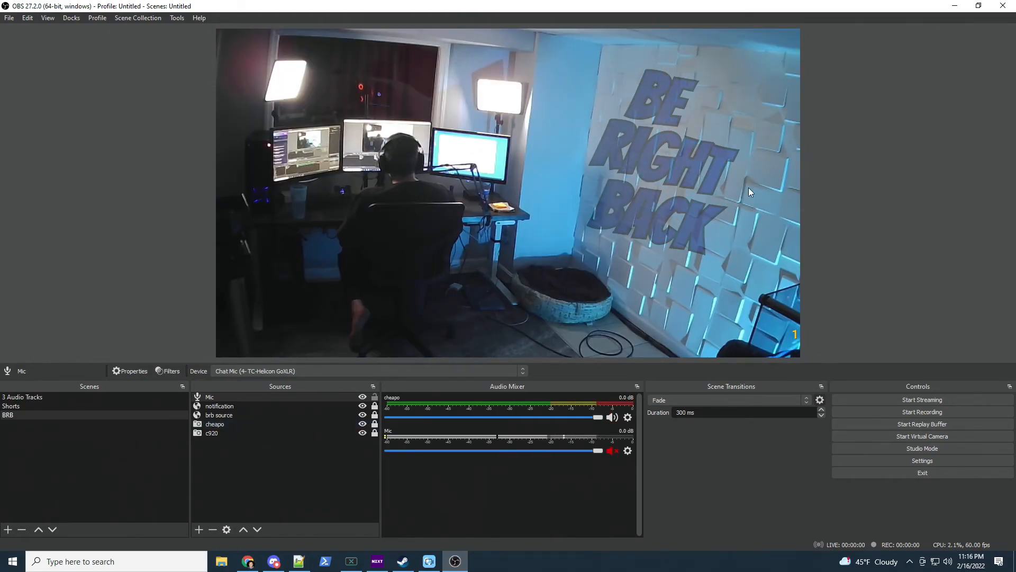
pyautogui.click(362, 423)
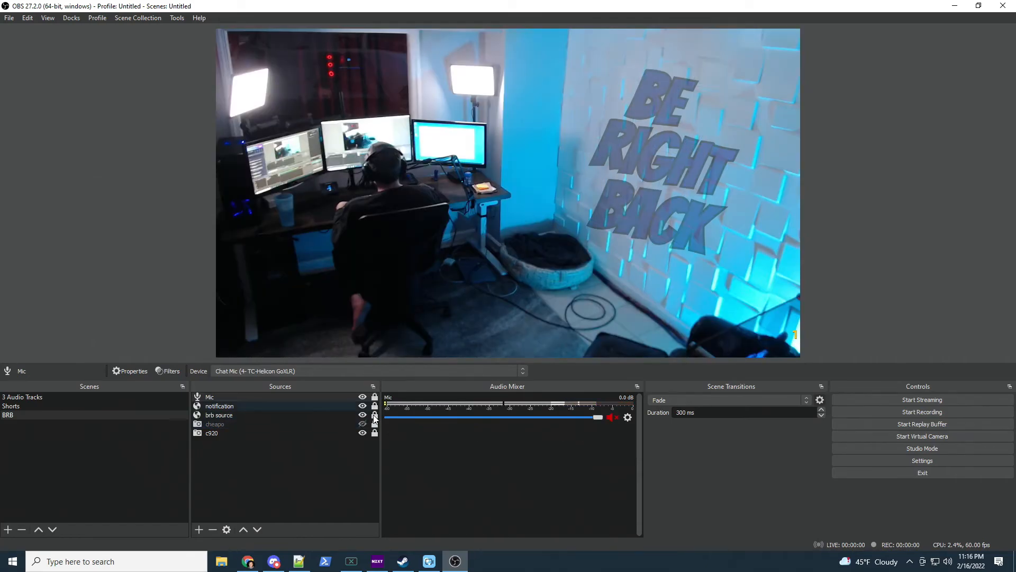
pyautogui.click(362, 424)
pyautogui.click(363, 424)
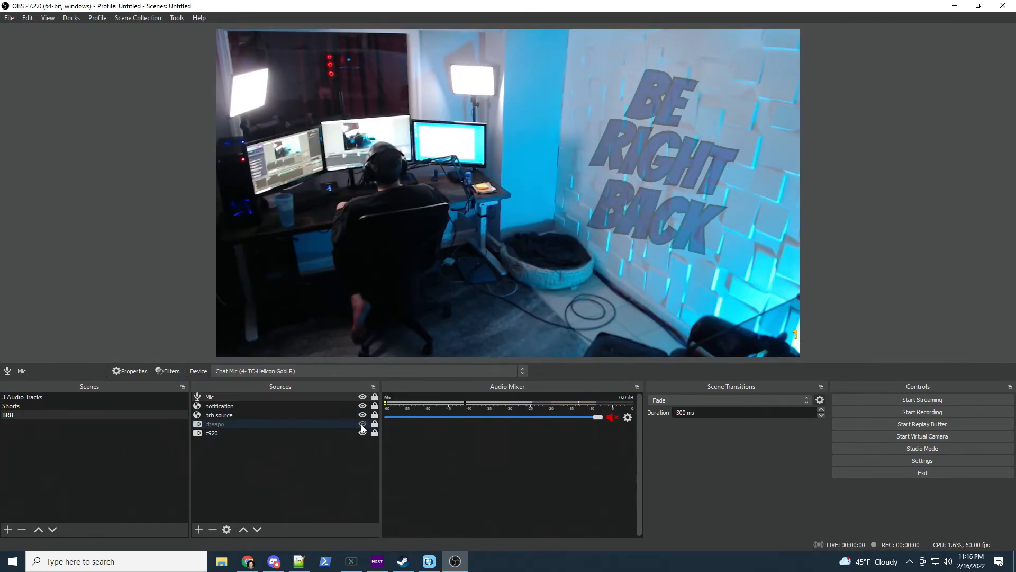